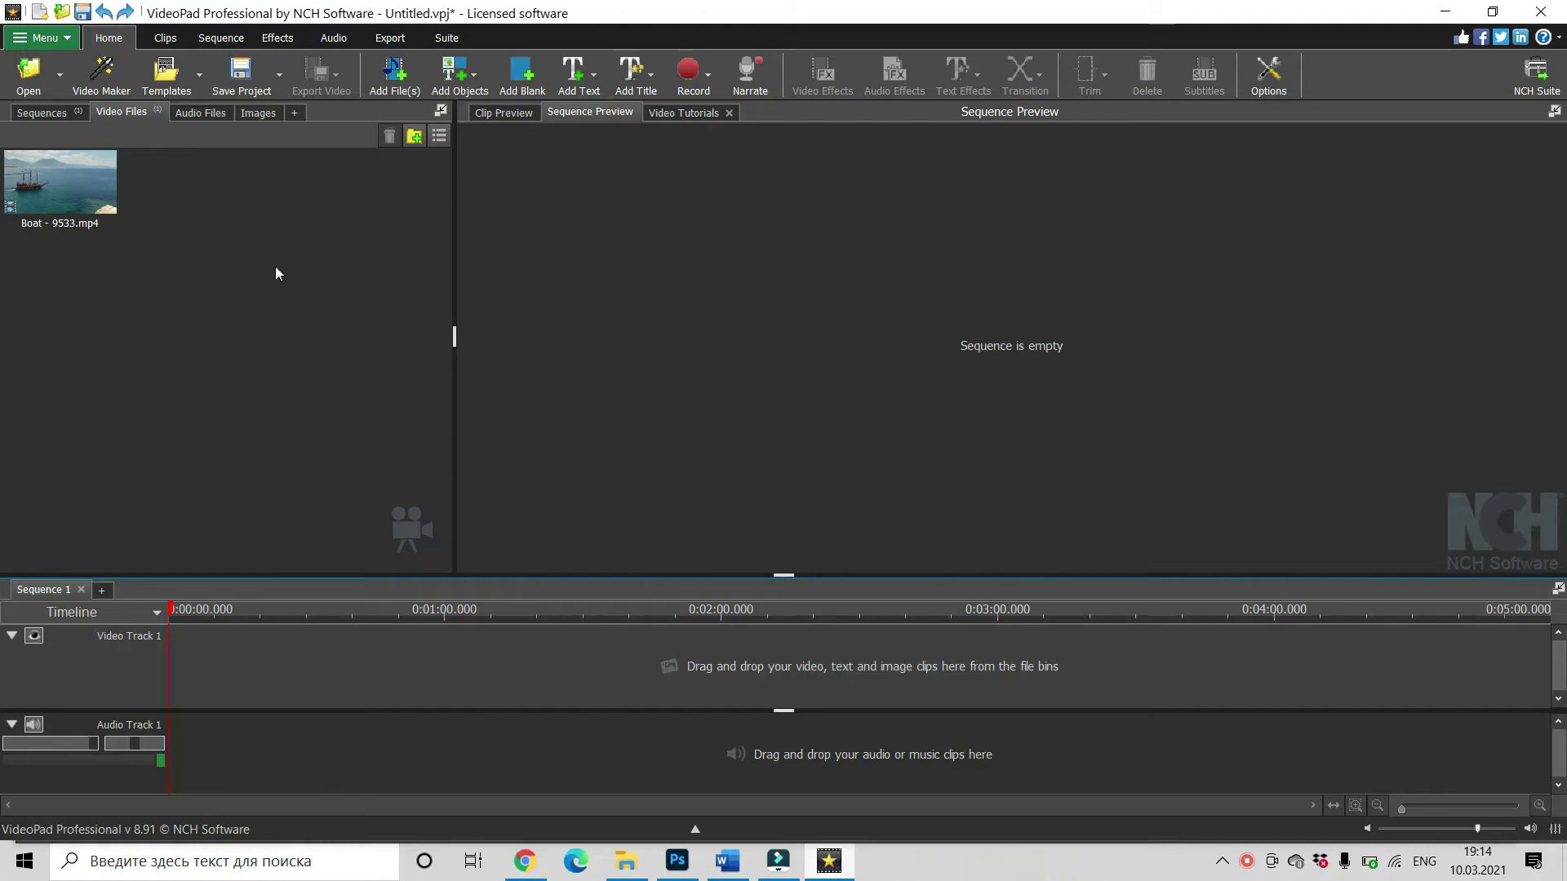
- Place Boat - 9533.mp4 from the Video Files bin onto Video Track 1 of Sequence 1
mouse_move(105, 193)
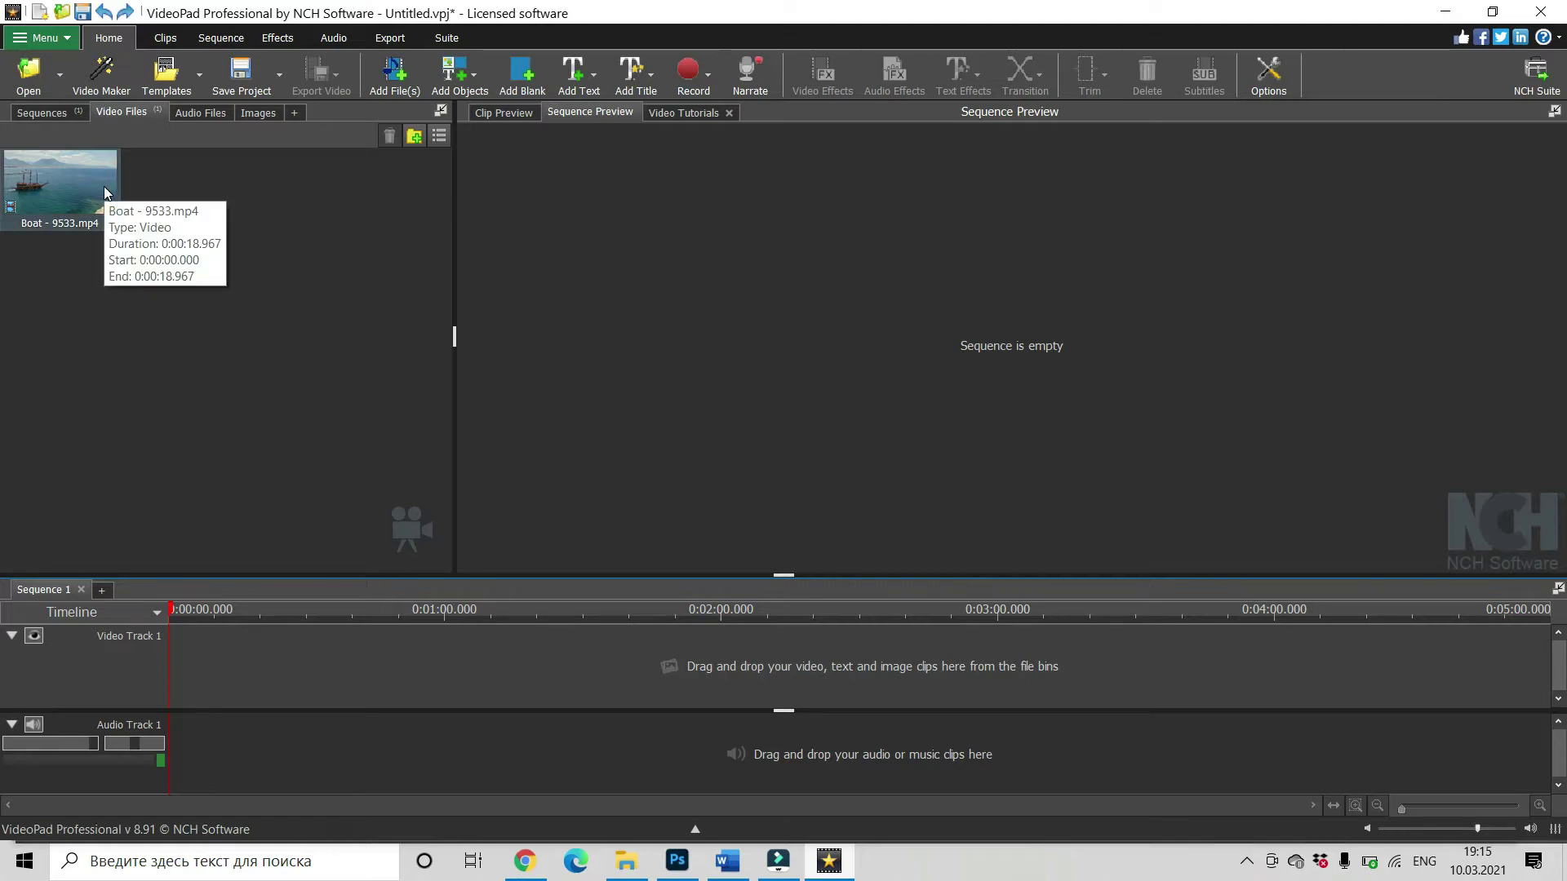
drag(85, 189, 209, 674)
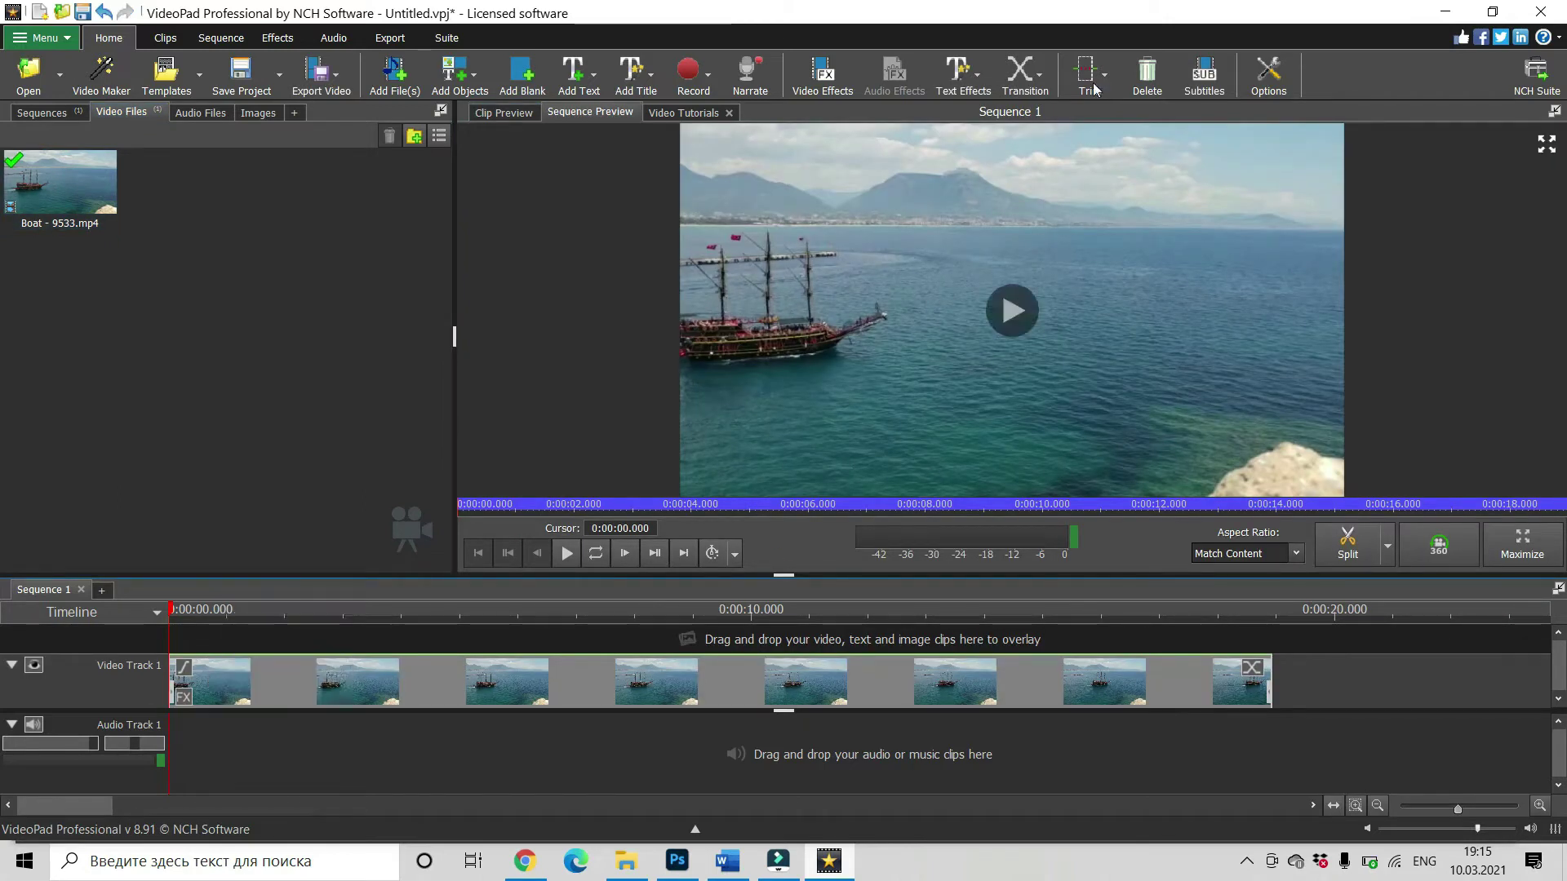
- Enable Show dual previews in Options so the clip and Sequence 1 previews sit side by side
click(1272, 77)
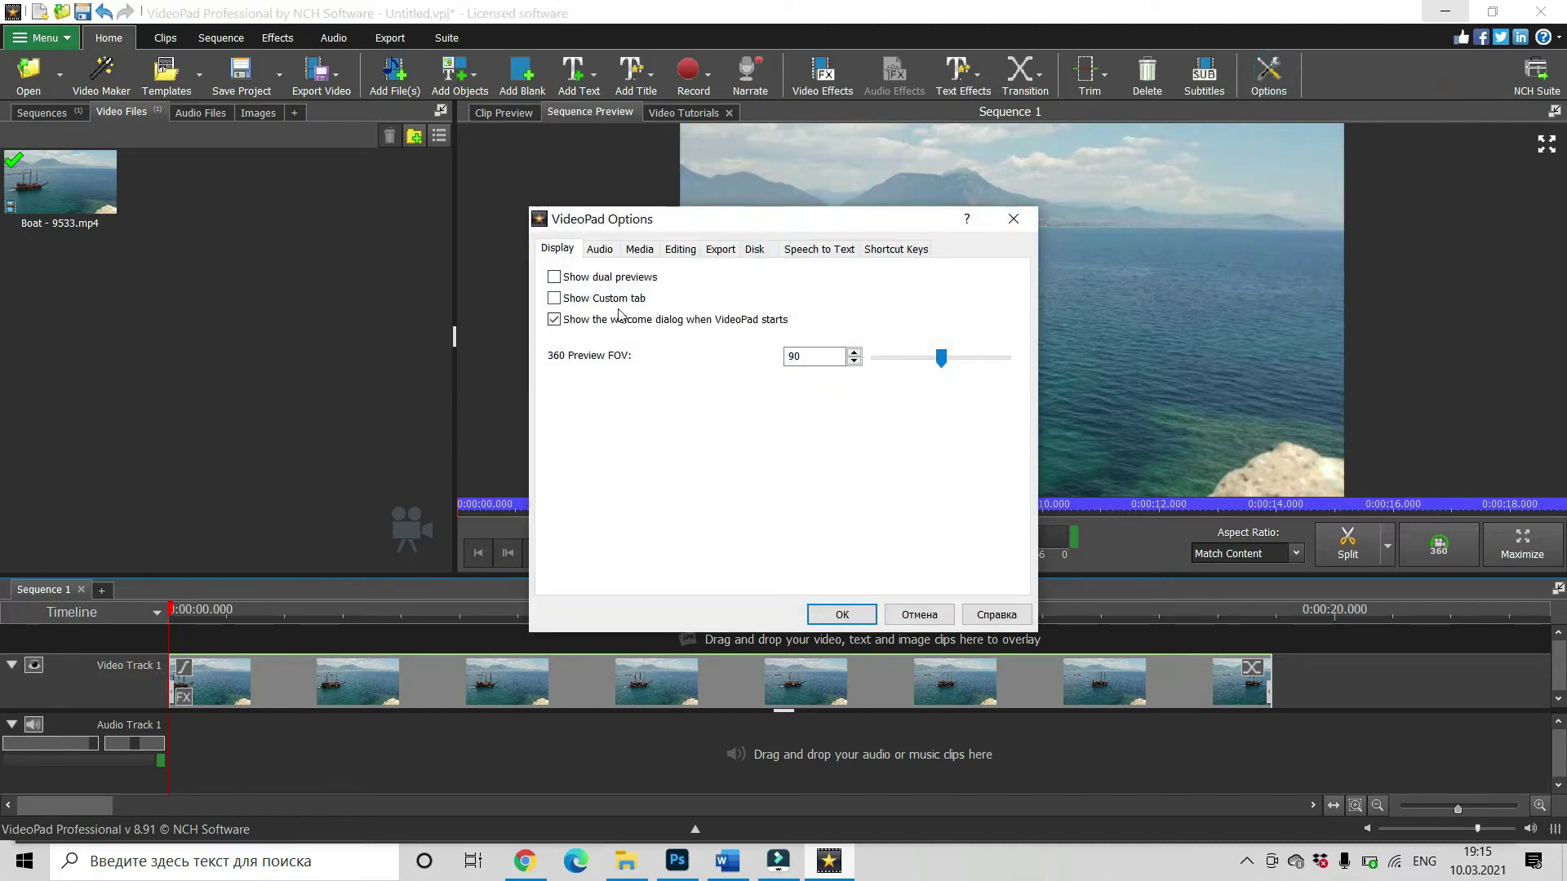
click(555, 278)
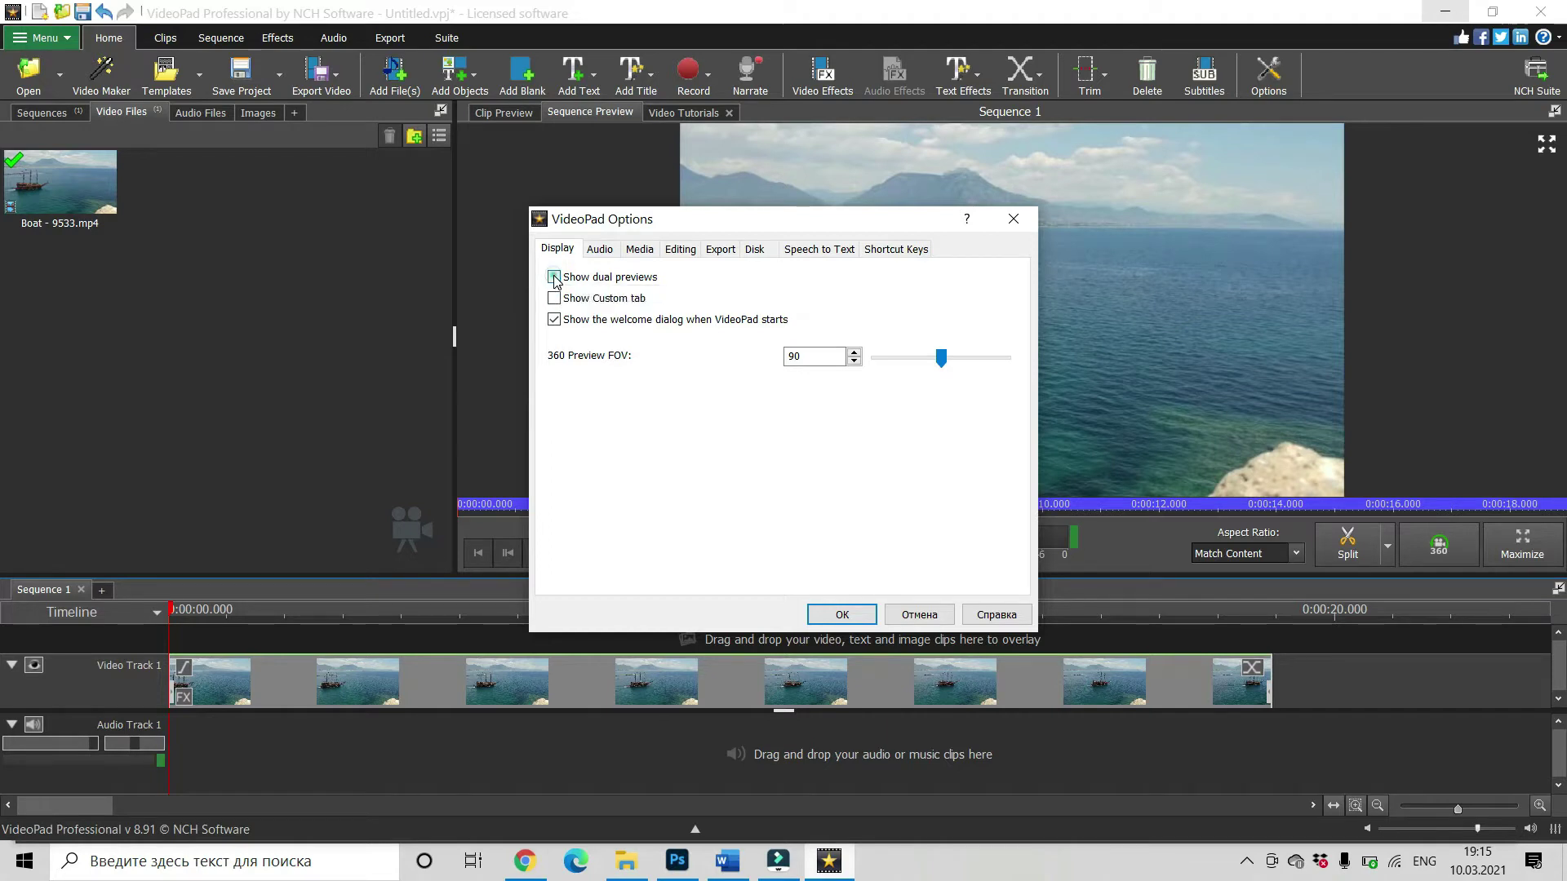
click(842, 615)
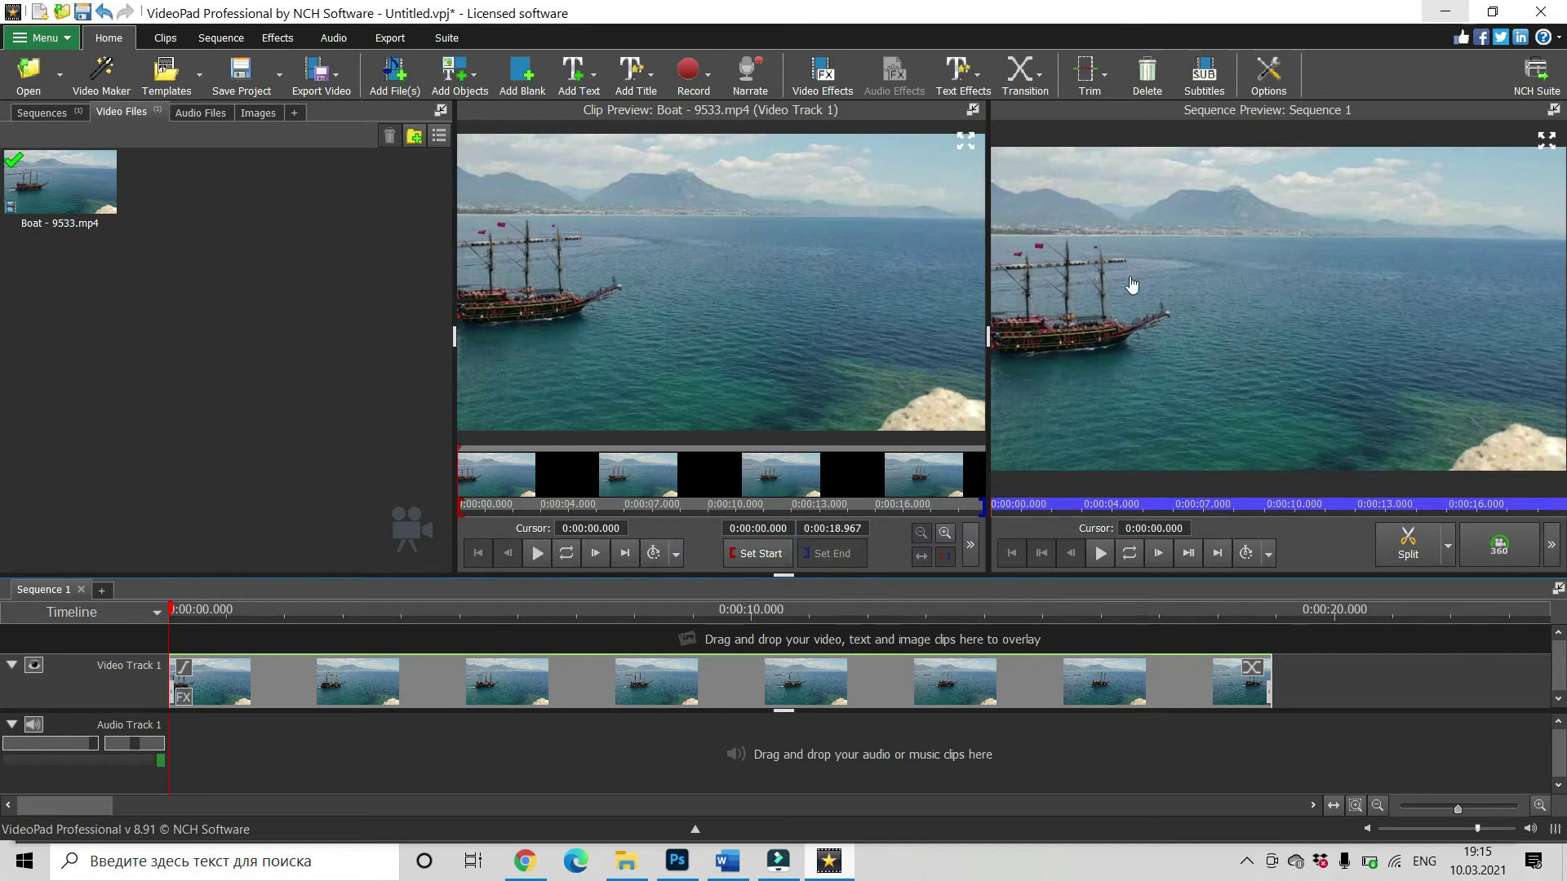
mouse_move(1216, 284)
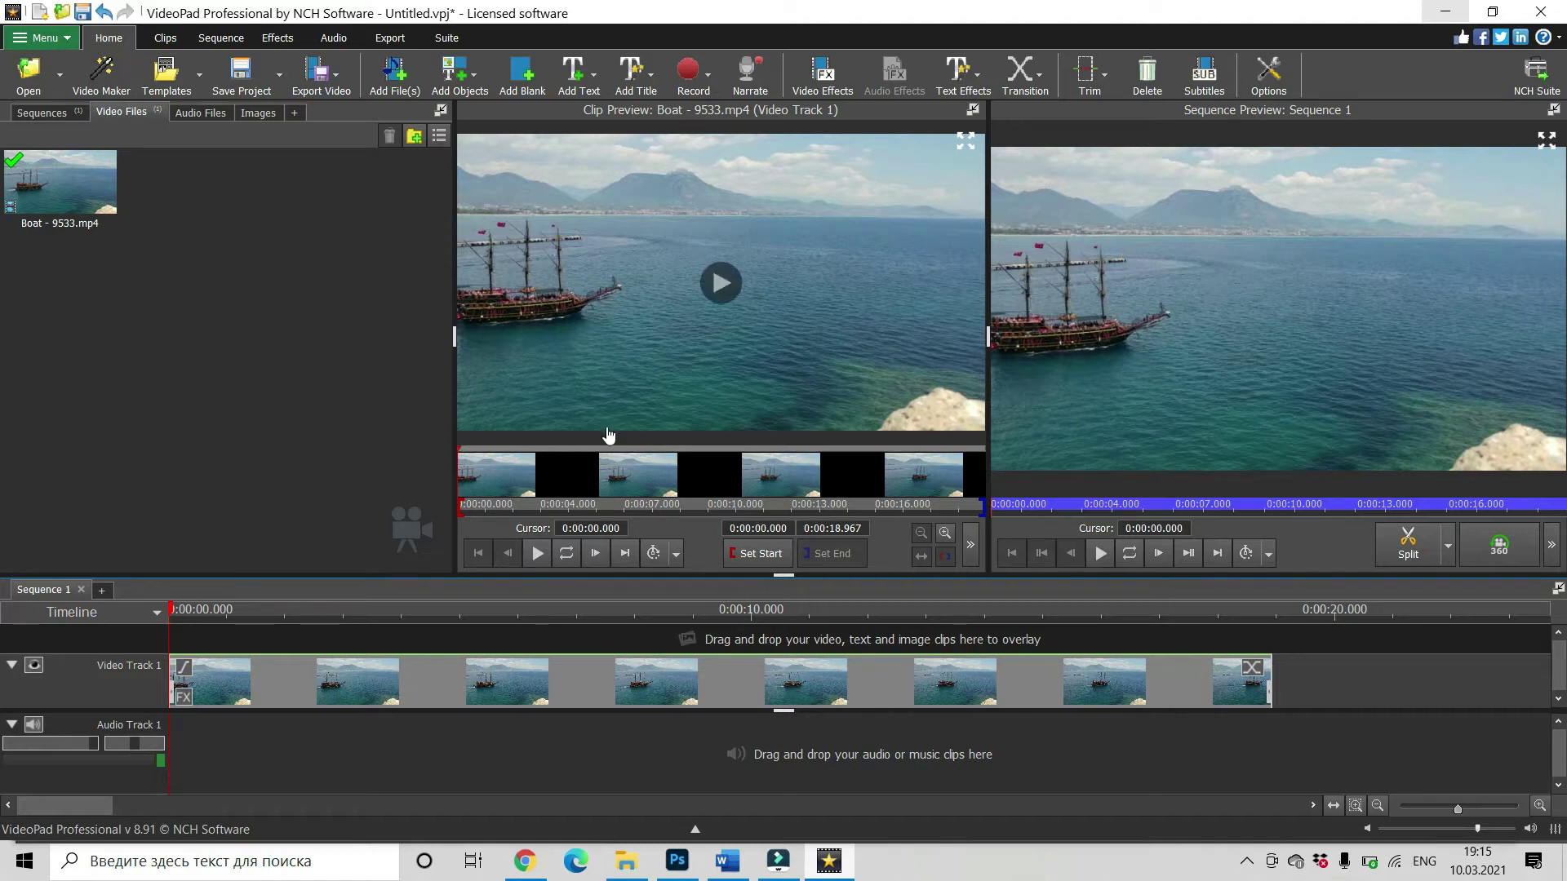
click(535, 555)
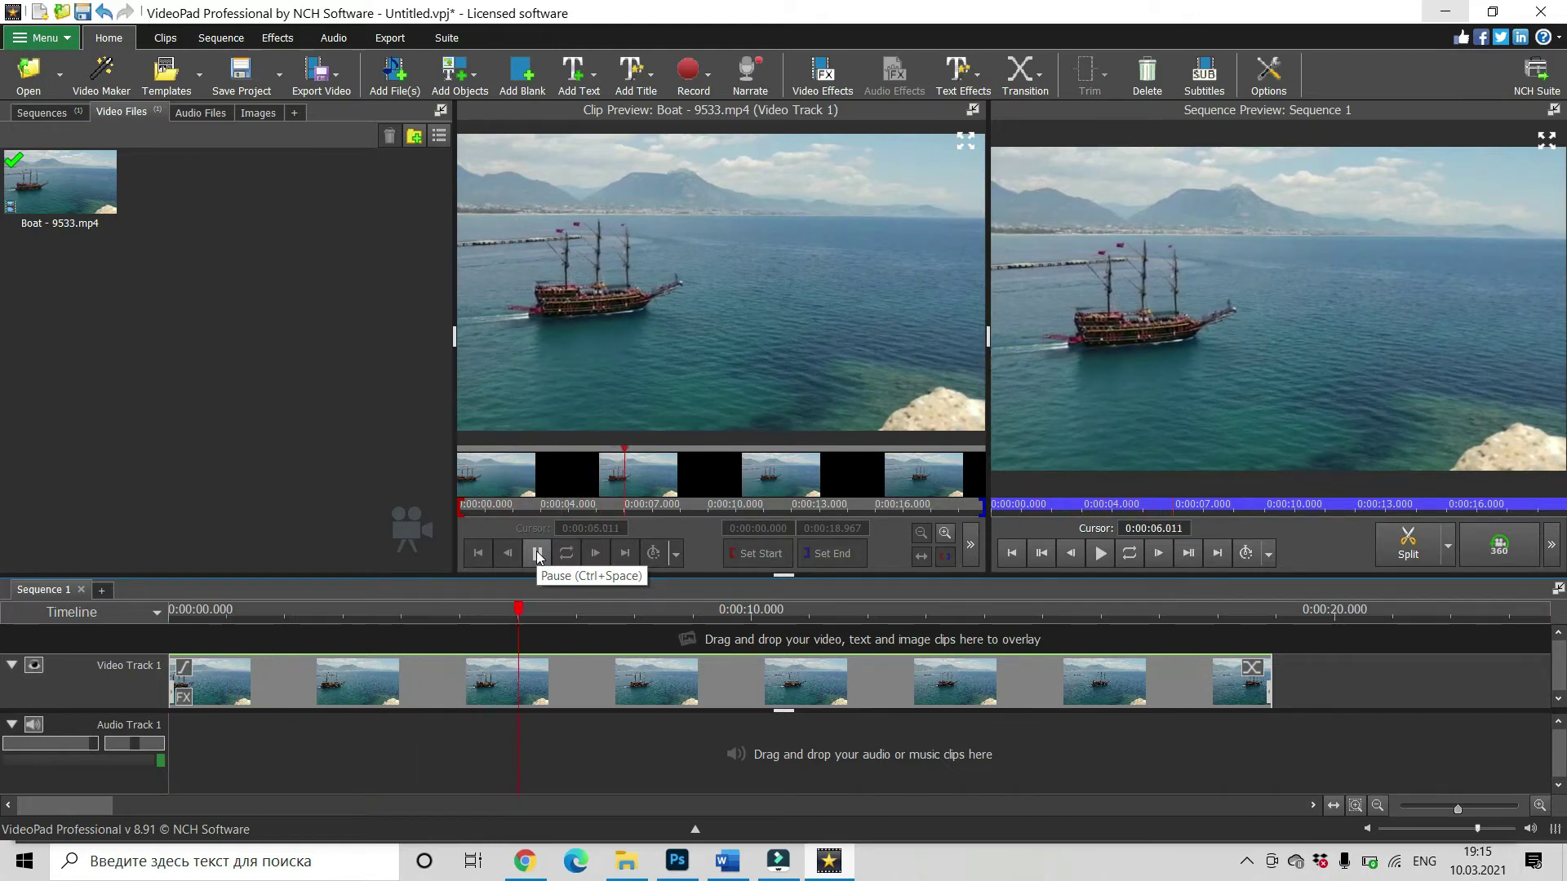
click(537, 555)
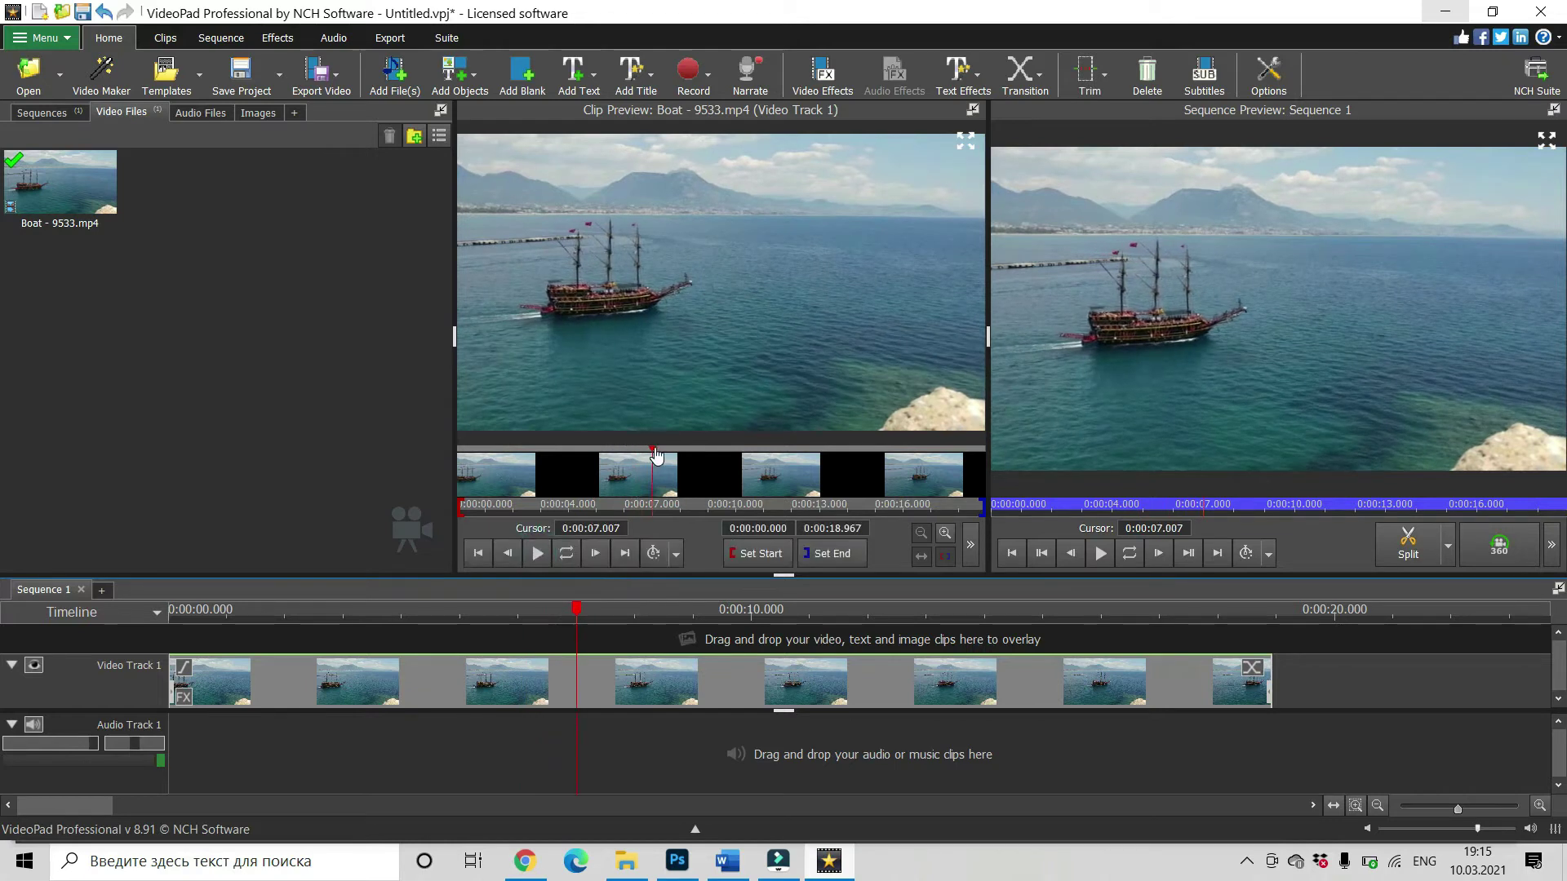
drag(653, 457, 457, 475)
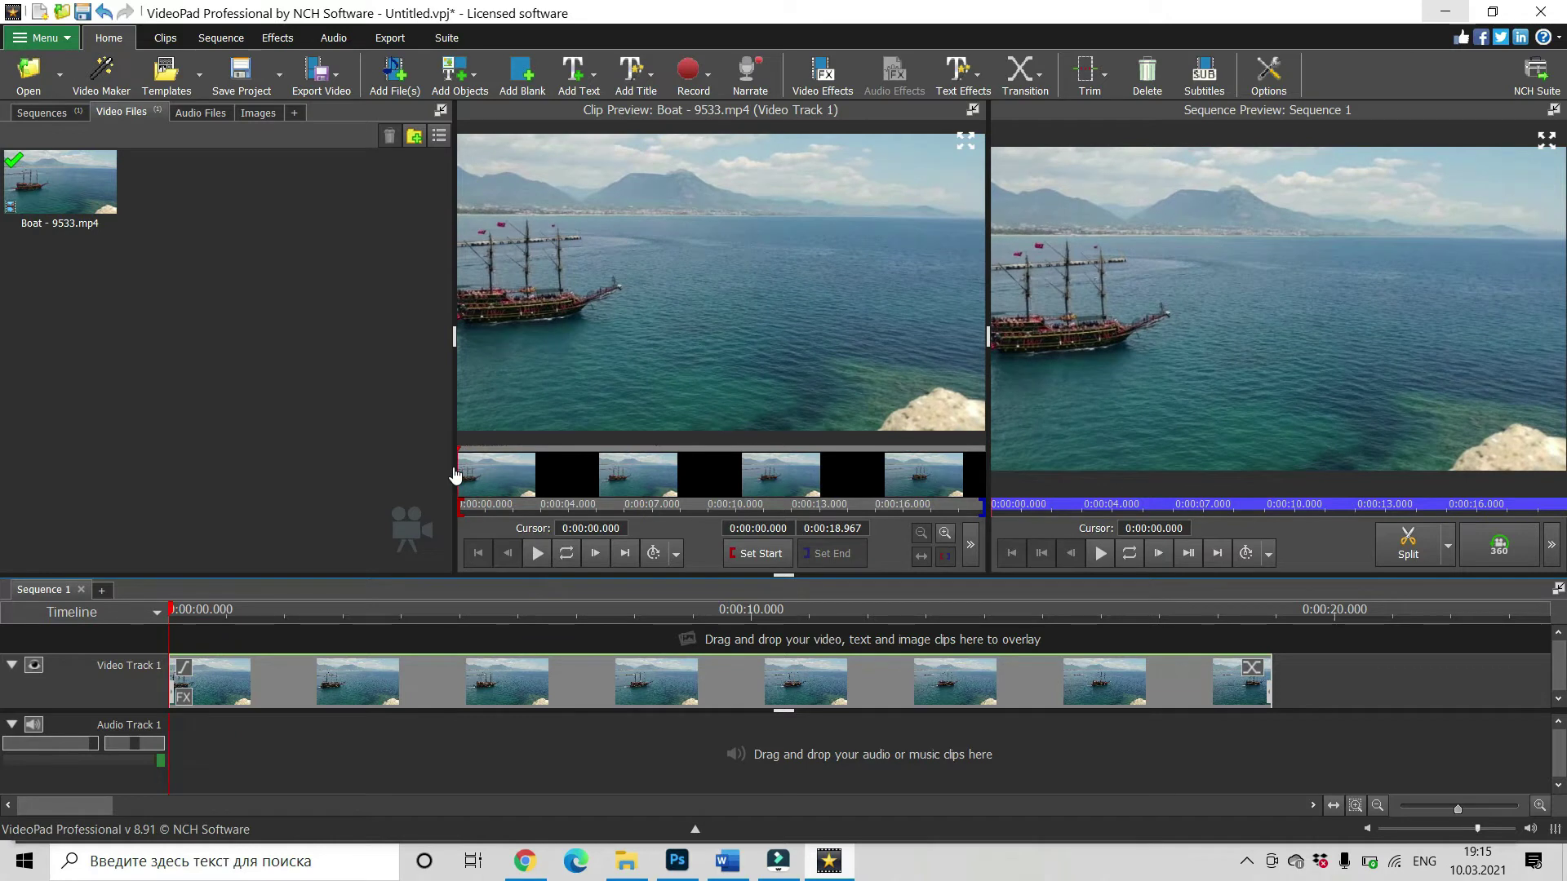
- Apply the Zoom effect from the Motion and Transforms gallery to the Boat - 9533.mp4 clip
click(823, 78)
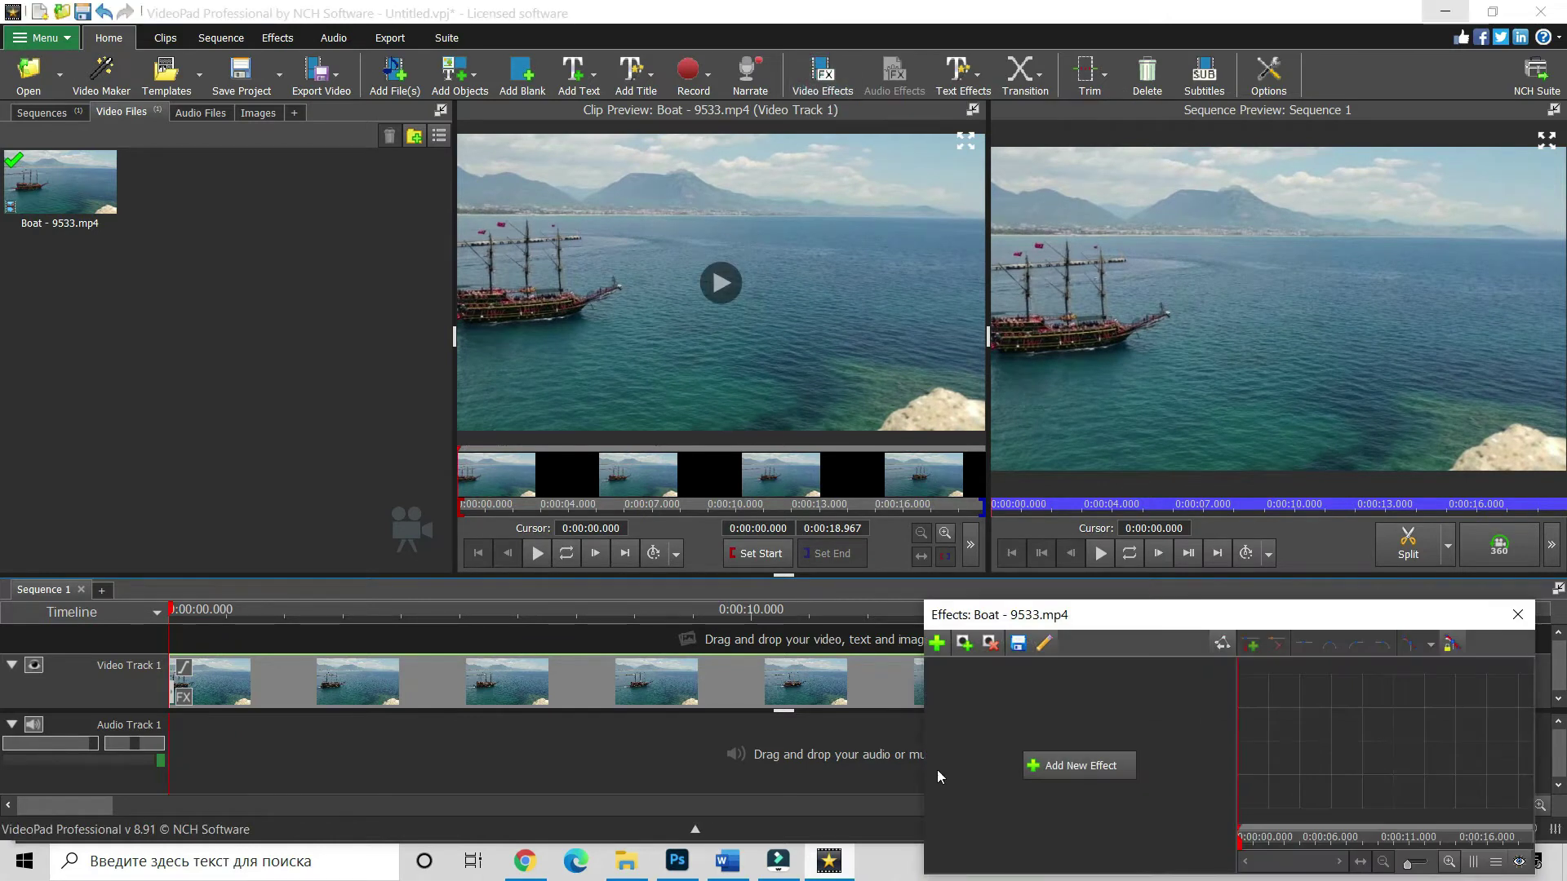
click(1075, 767)
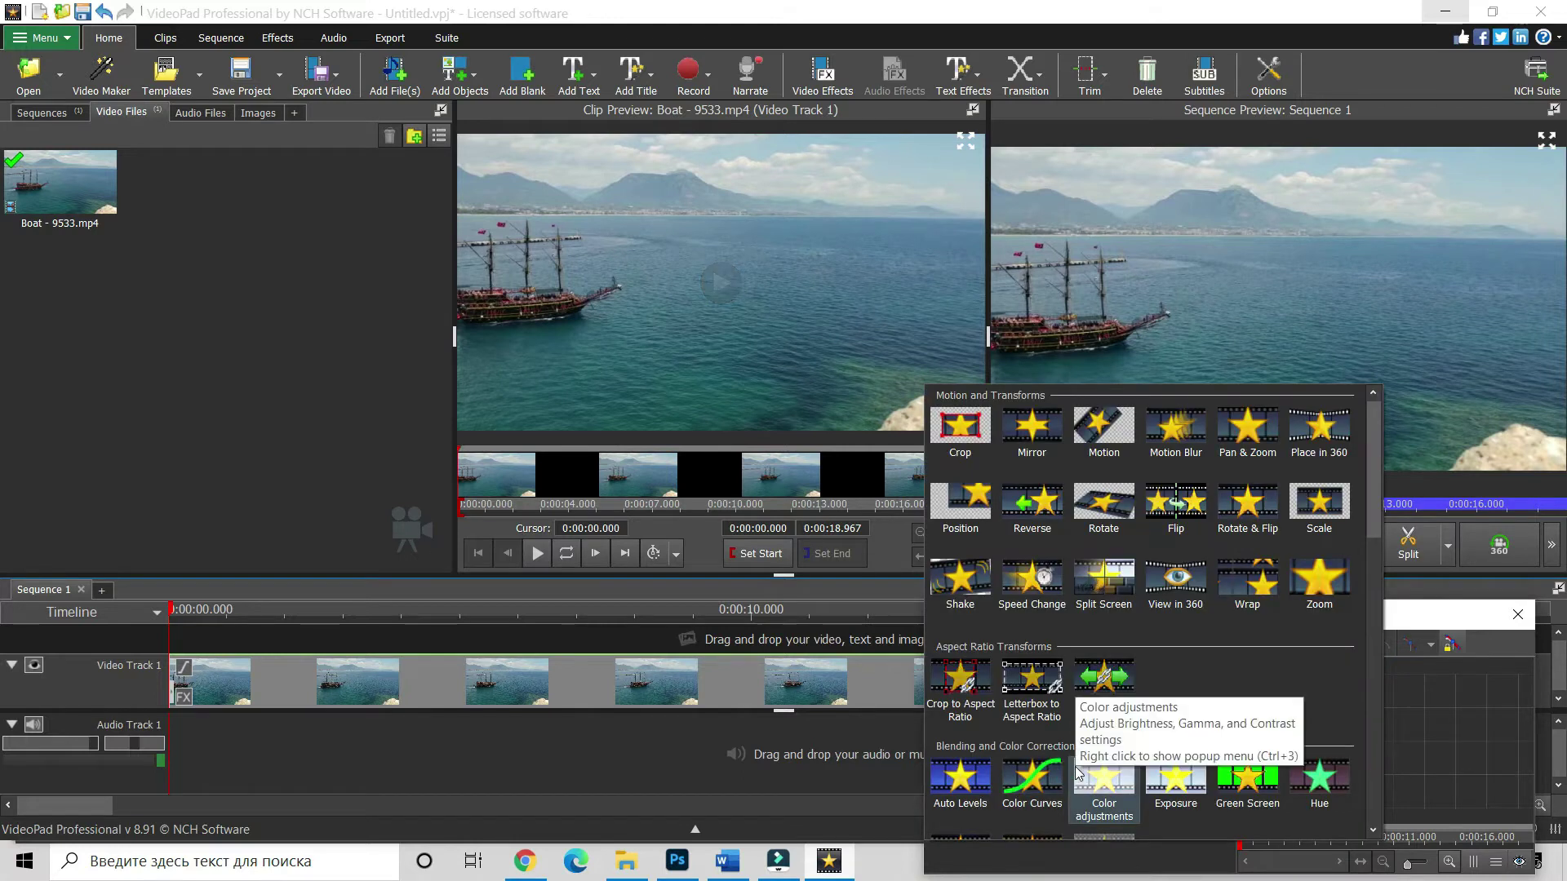
click(1318, 583)
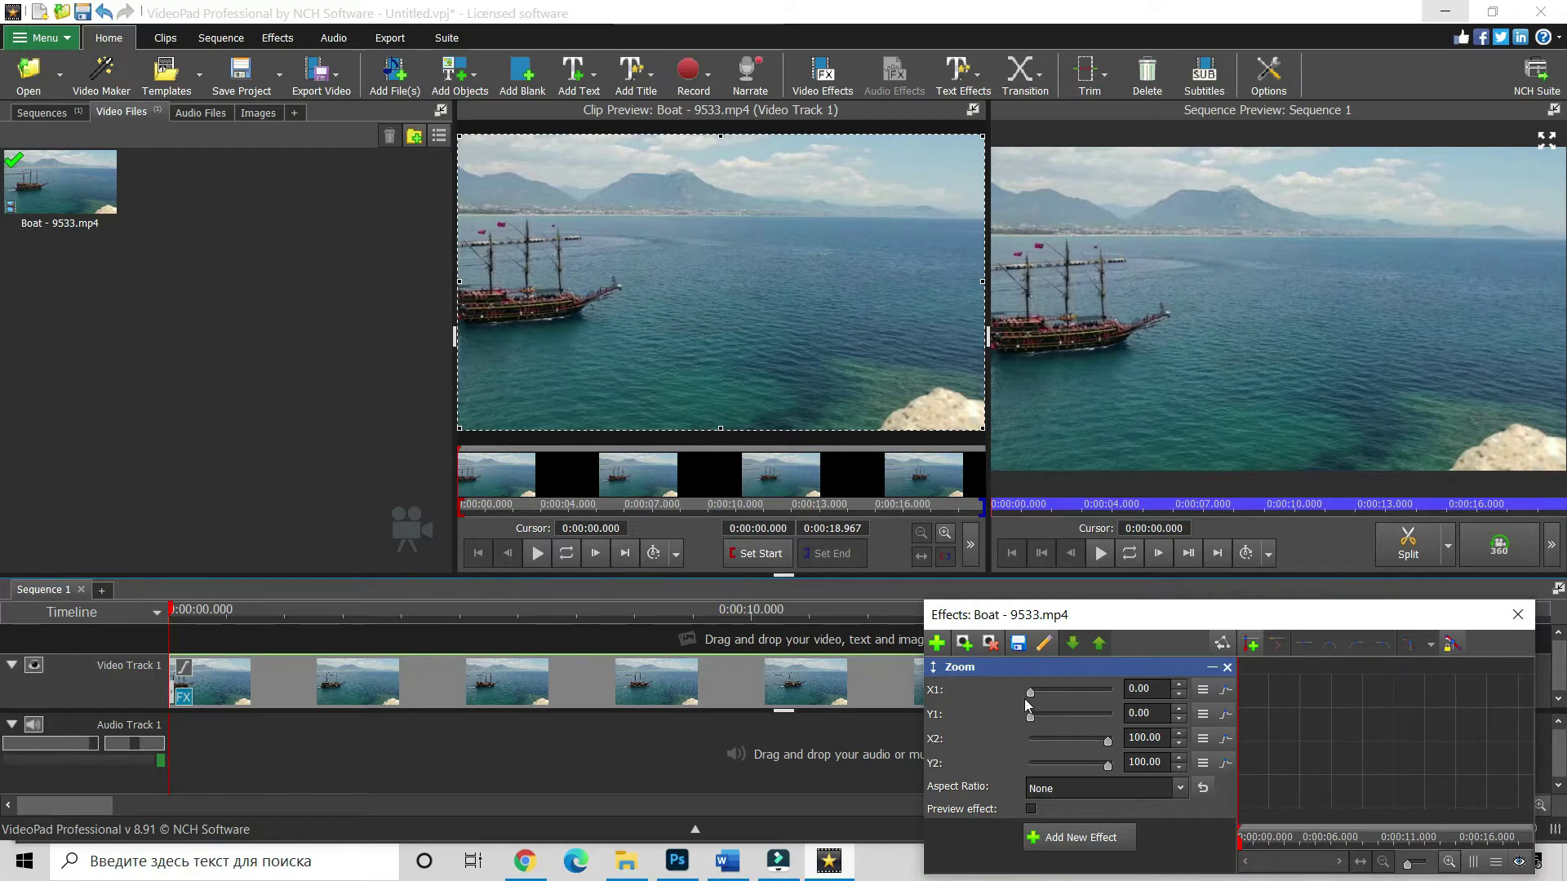
- Test the Zoom X1, X2 and Y2 sliders, leaving them at 0, 100 and 100
drag(1084, 698, 1017, 727)
mouse_move(1108, 741)
mouse_down()
mouse_move(1089, 744)
mouse_move(1110, 744)
mouse_up()
mouse_move(1109, 766)
mouse_down()
mouse_move(1087, 767)
mouse_move(1129, 767)
mouse_up()
- Resize and move the zoom frame in Clip Preview, then expand it to nearly the whole clip
drag(459, 137, 503, 184)
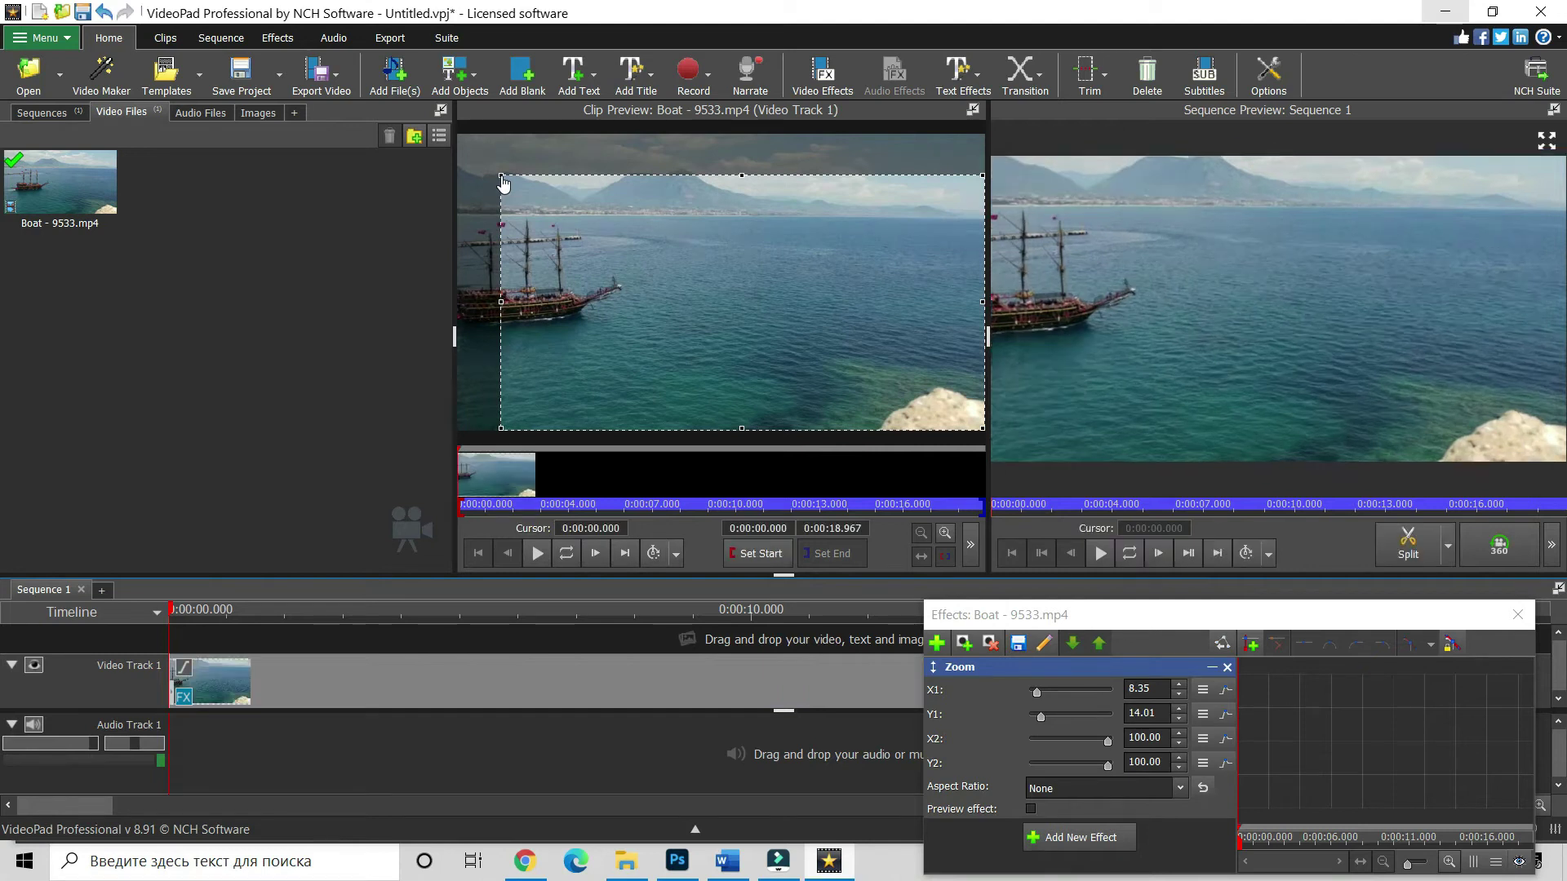
drag(504, 185, 504, 185)
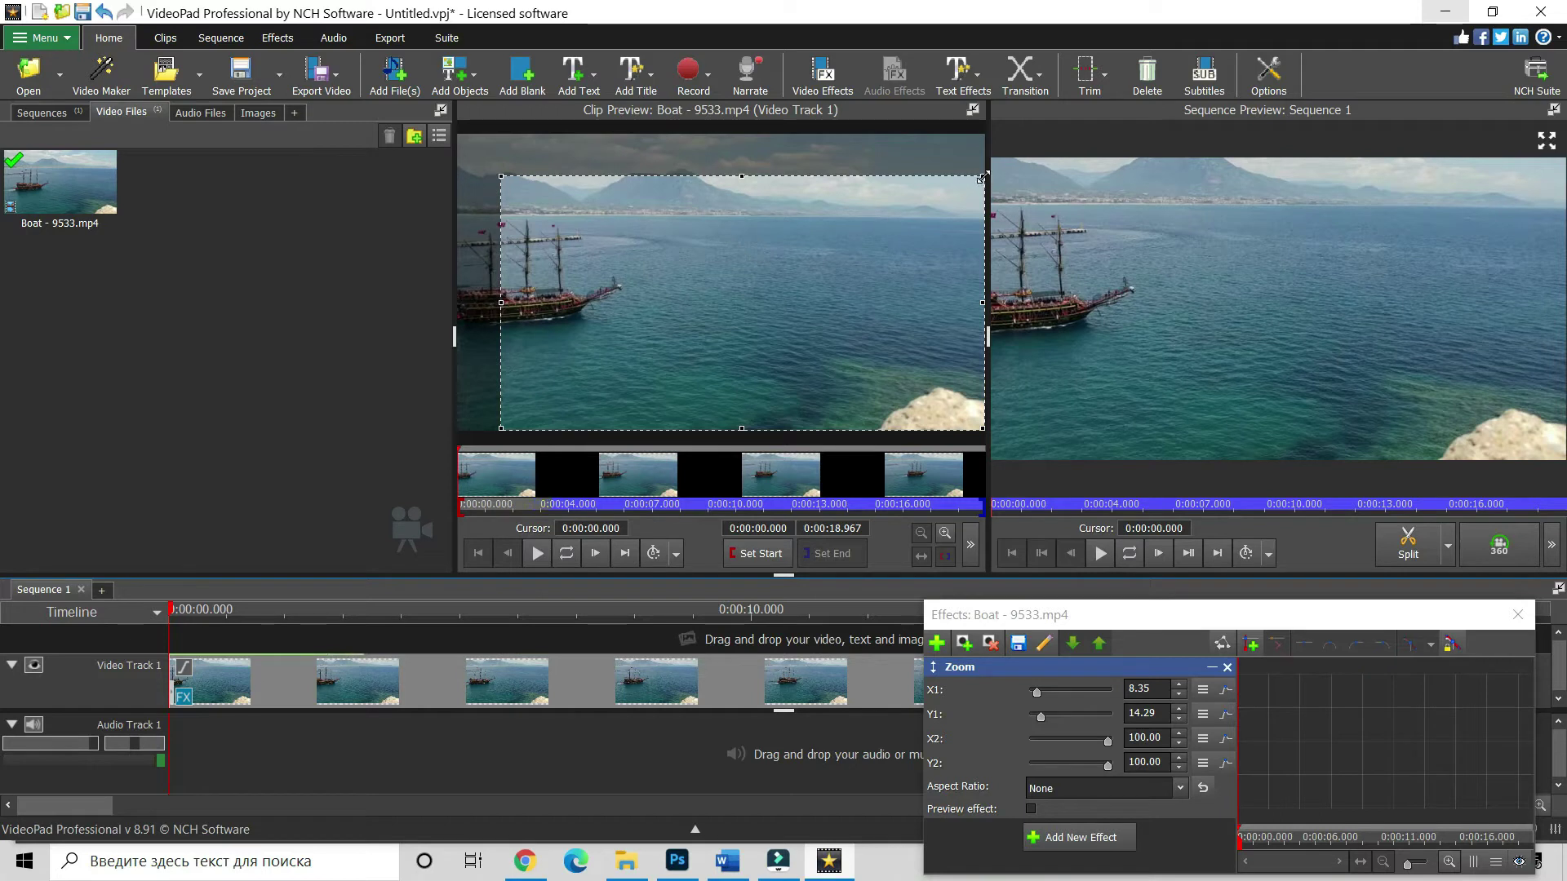
drag(982, 176, 939, 200)
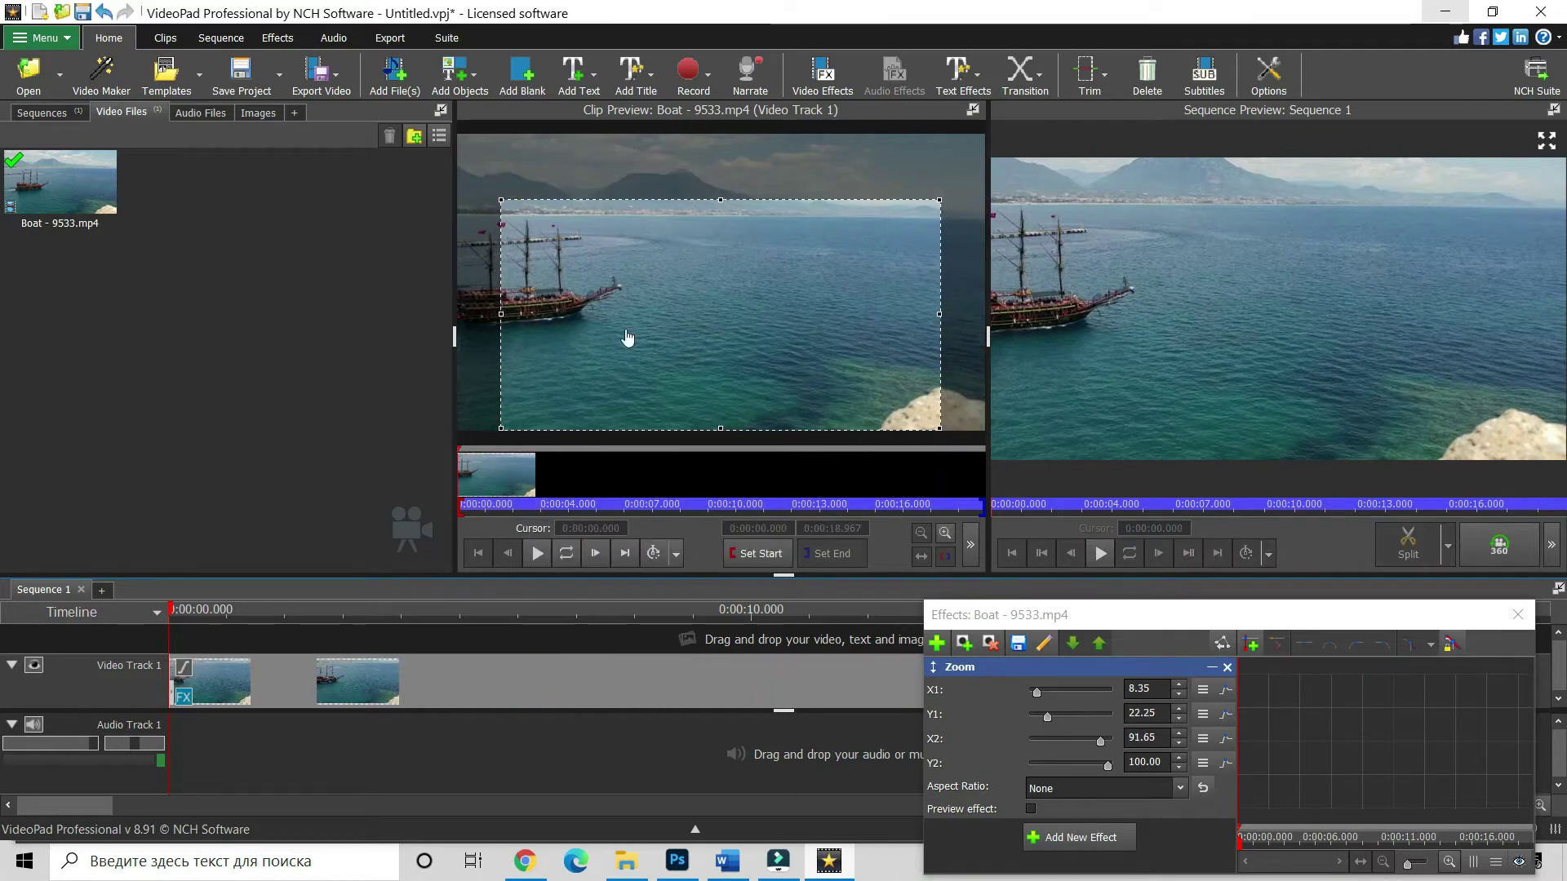
click(696, 323)
mouse_move(696, 323)
mouse_down()
mouse_move(664, 297)
mouse_move(684, 270)
mouse_move(682, 313)
mouse_up()
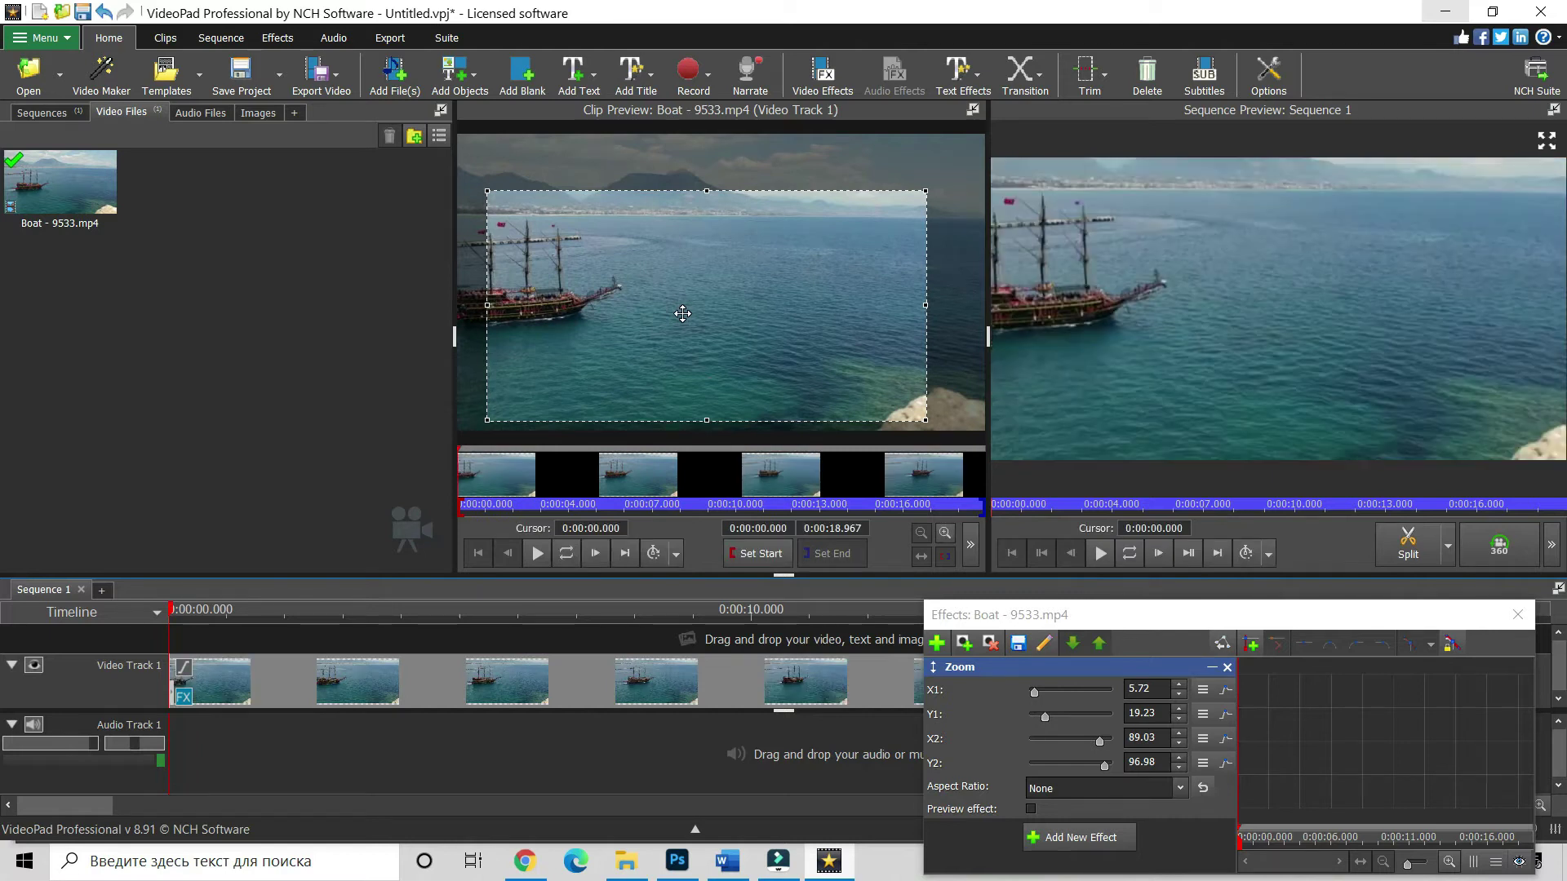
drag(682, 313, 711, 399)
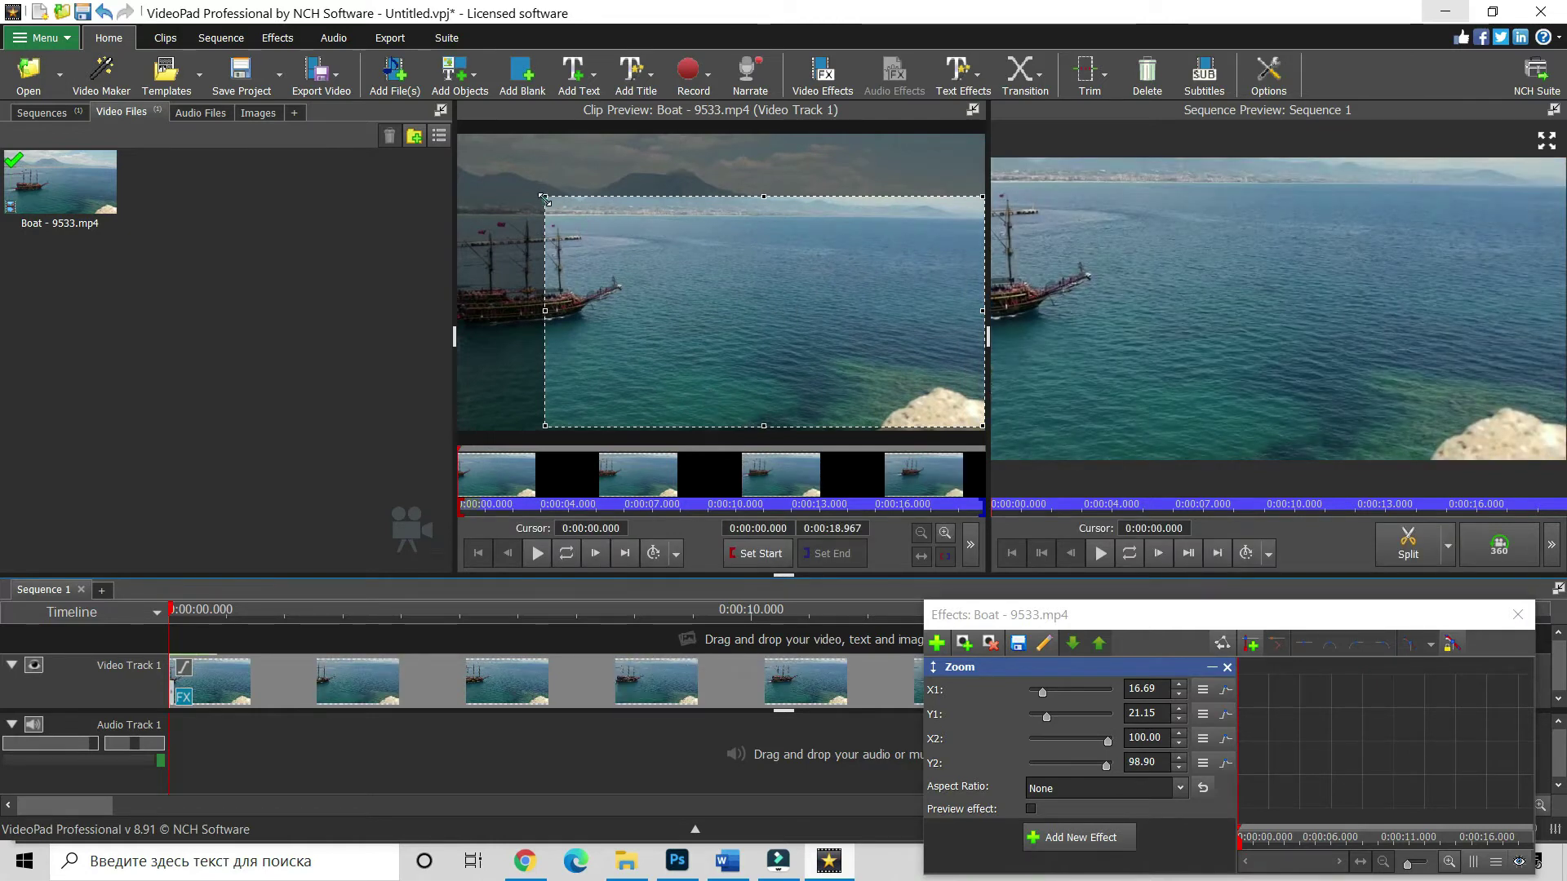
drag(544, 198, 460, 136)
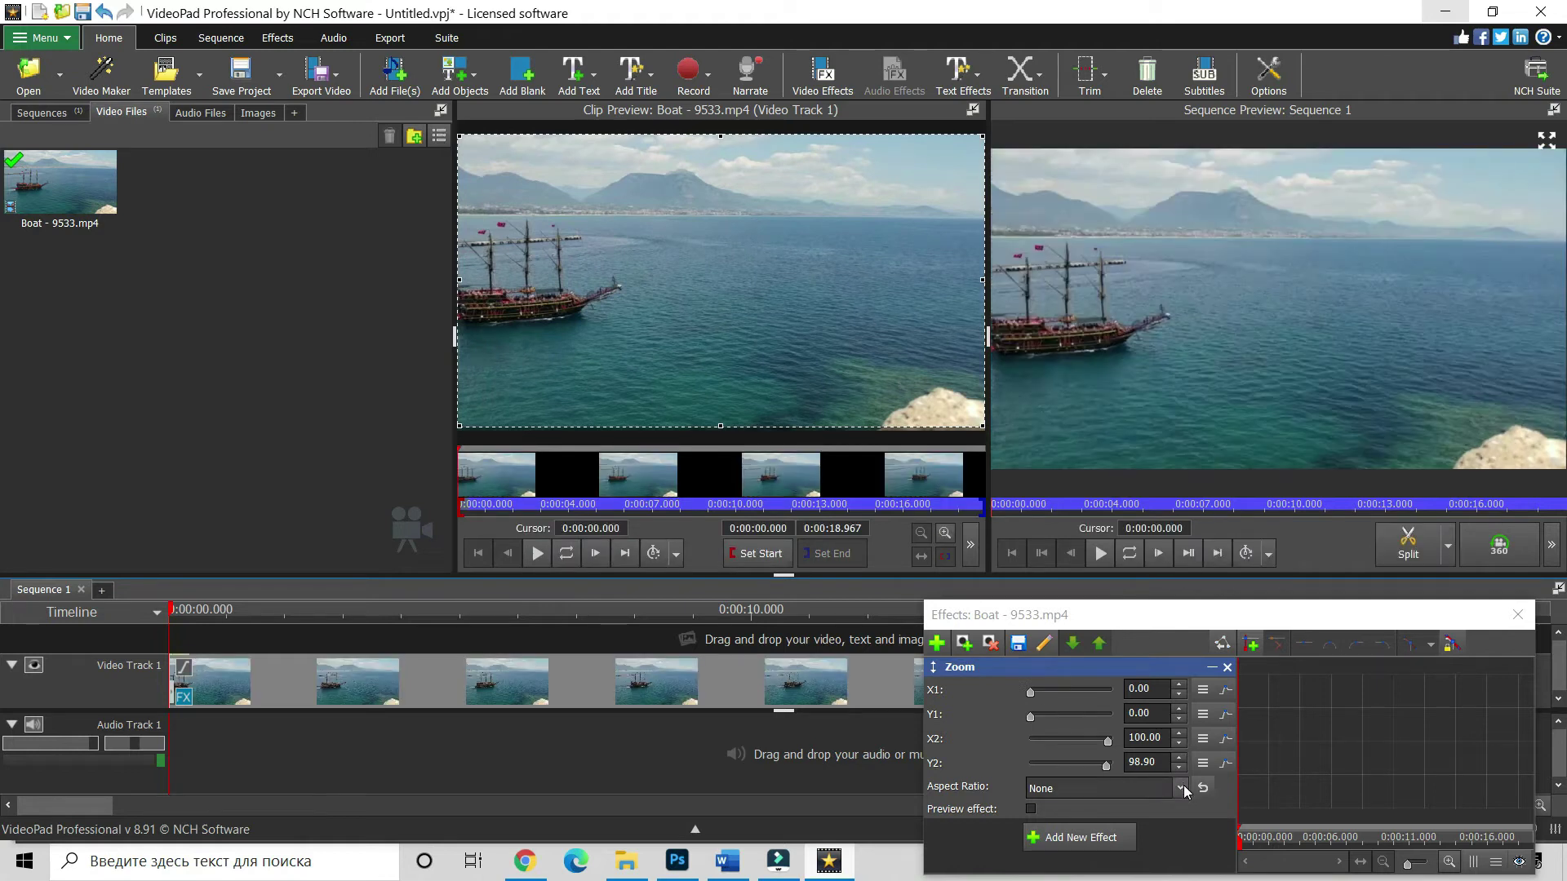
- Set the zoom aspect ratio to 16:9, add a keyframe, and scrub to about 3.7 seconds
click(1183, 785)
click(1112, 689)
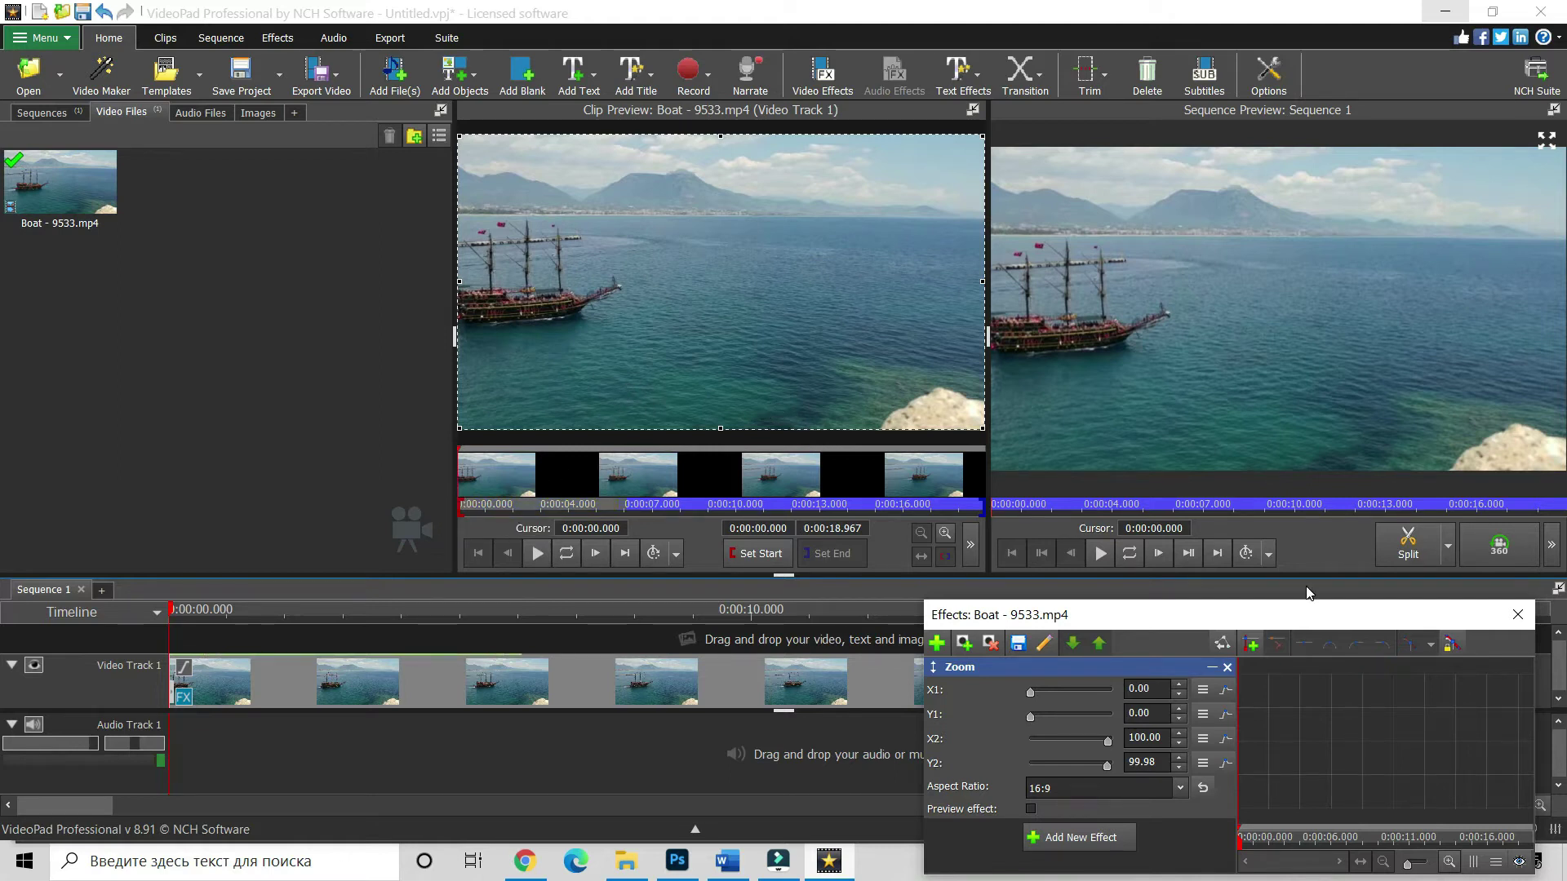
click(1253, 647)
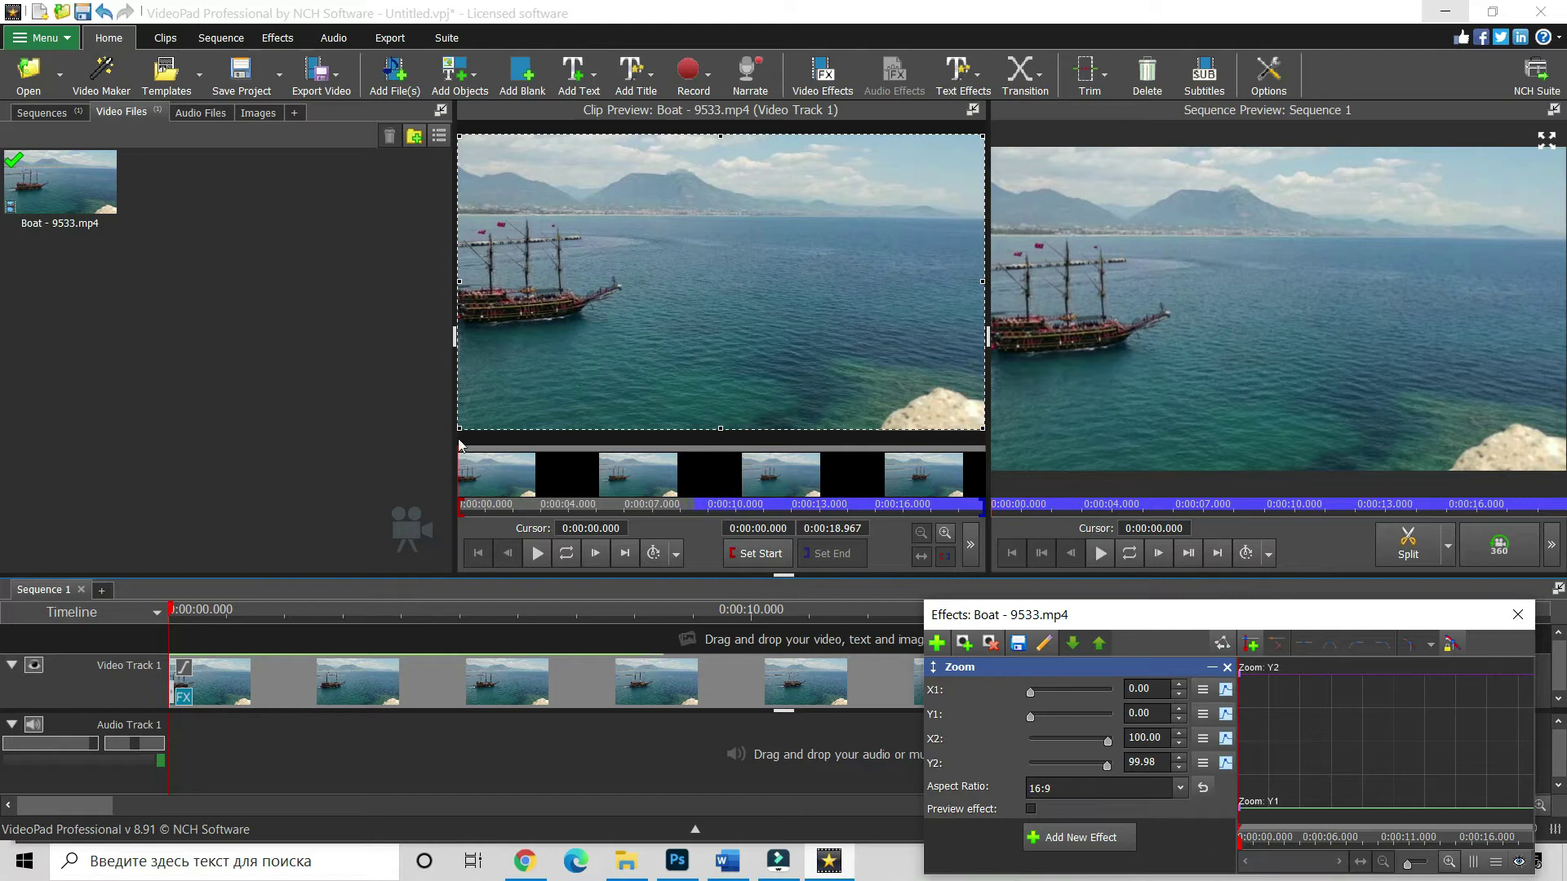
drag(459, 455, 561, 472)
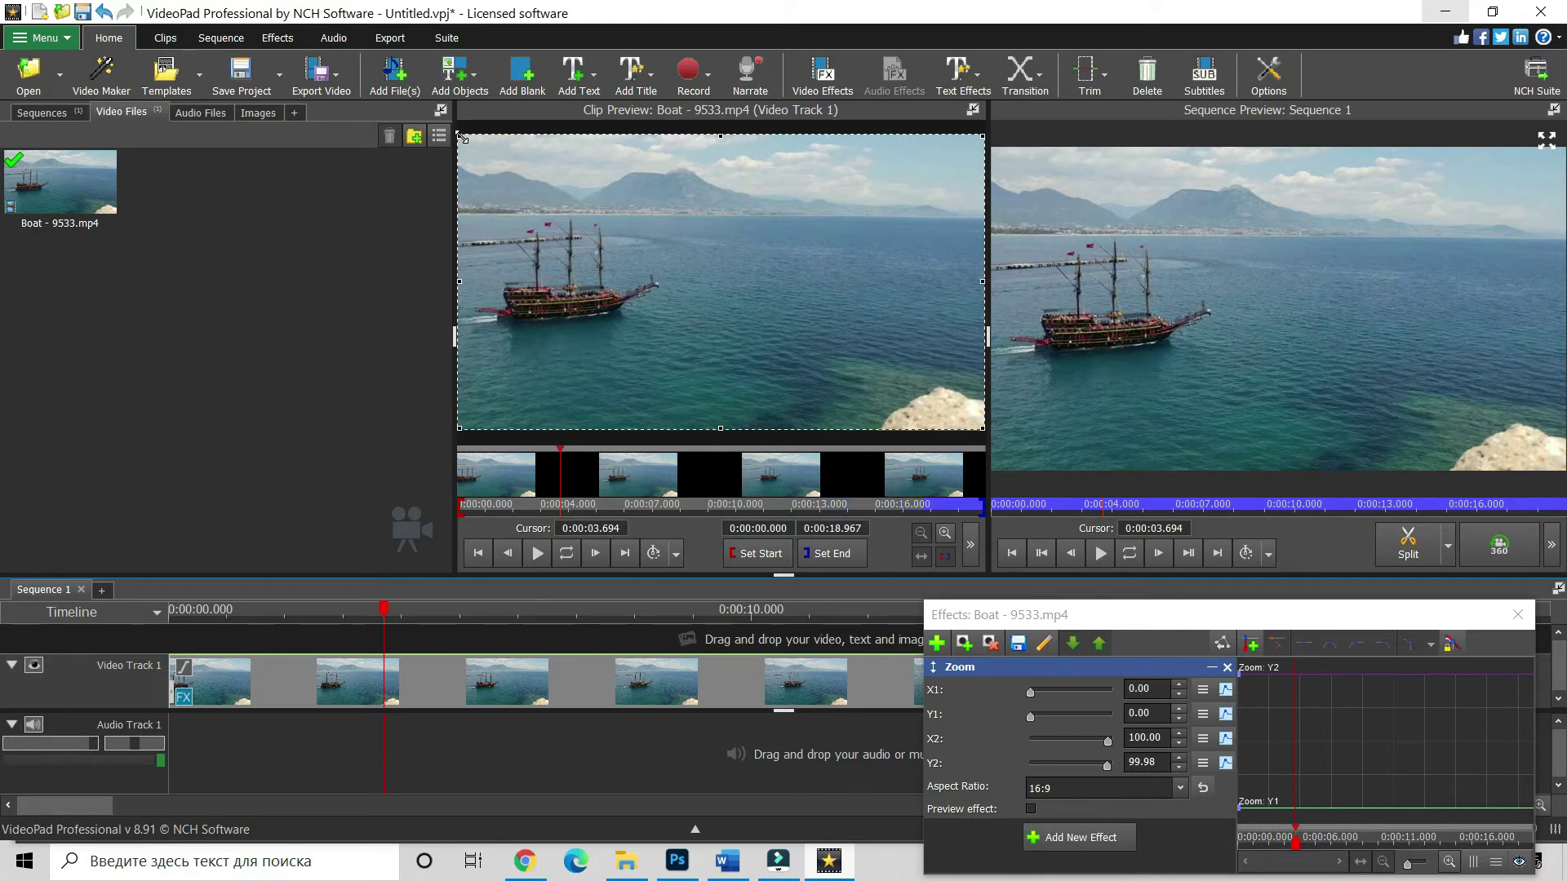
- At 3.694 s, frame the boat with zoom X1 0.00, Y1 17.03, X2 70.89, Y2 87.91
drag(461, 137, 514, 182)
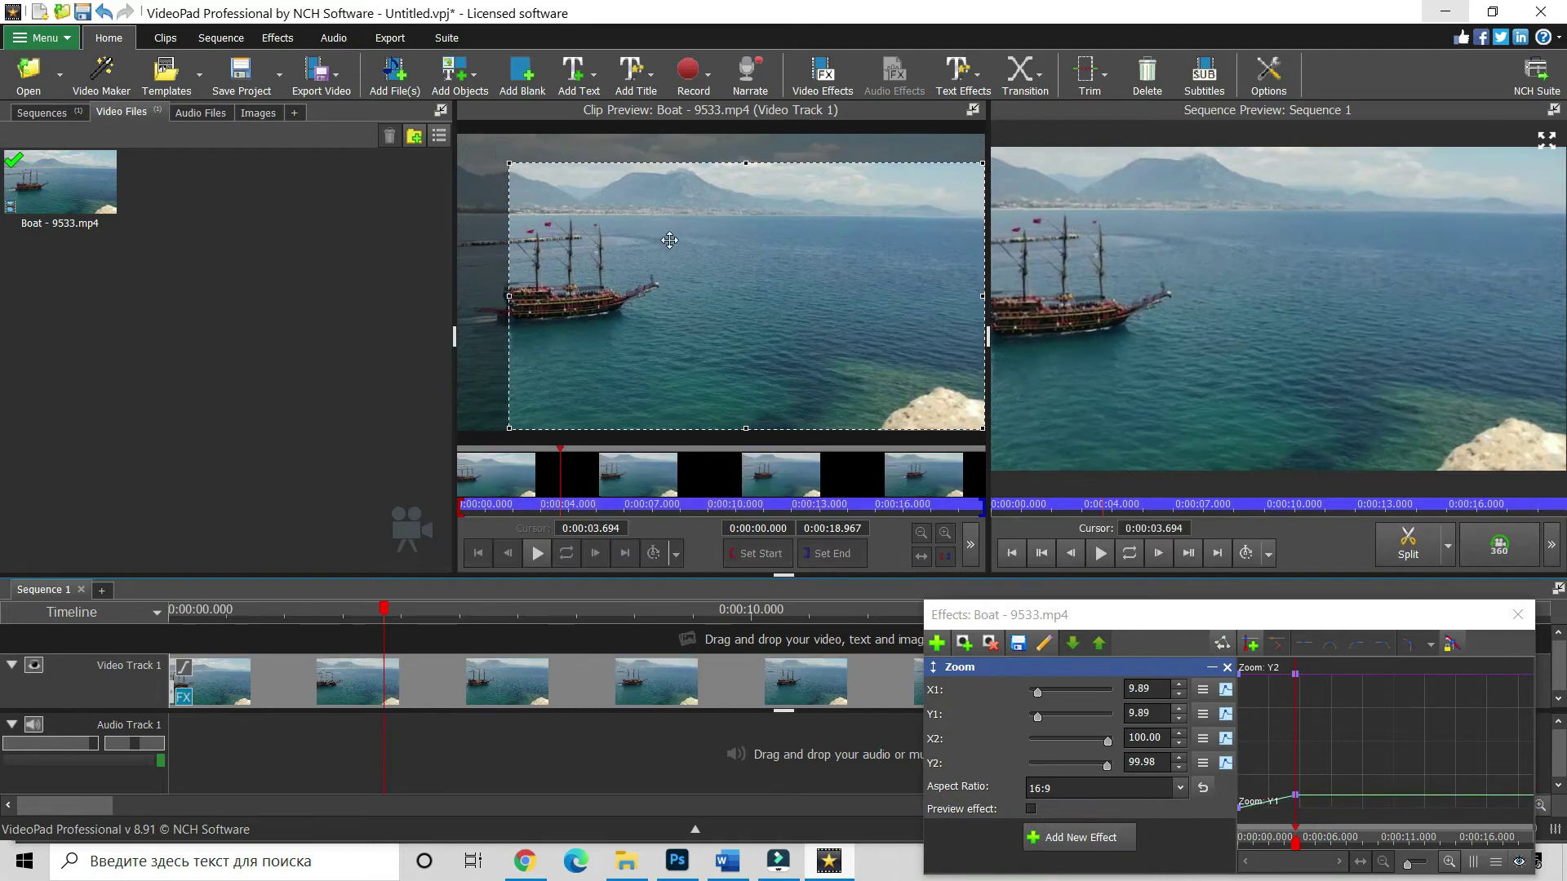
click(710, 273)
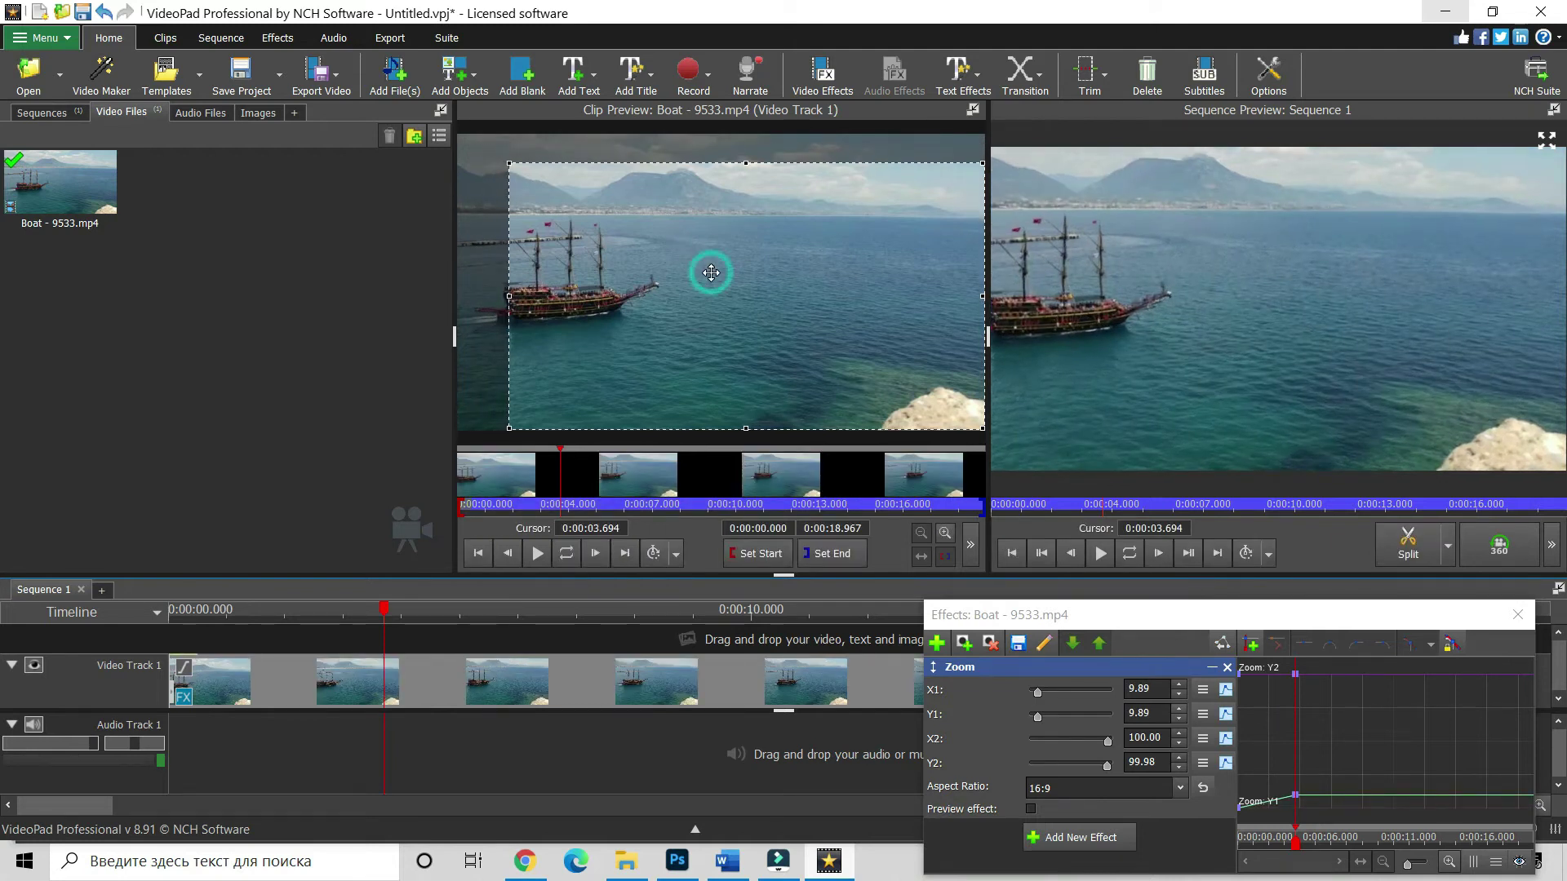
drag(710, 273, 657, 267)
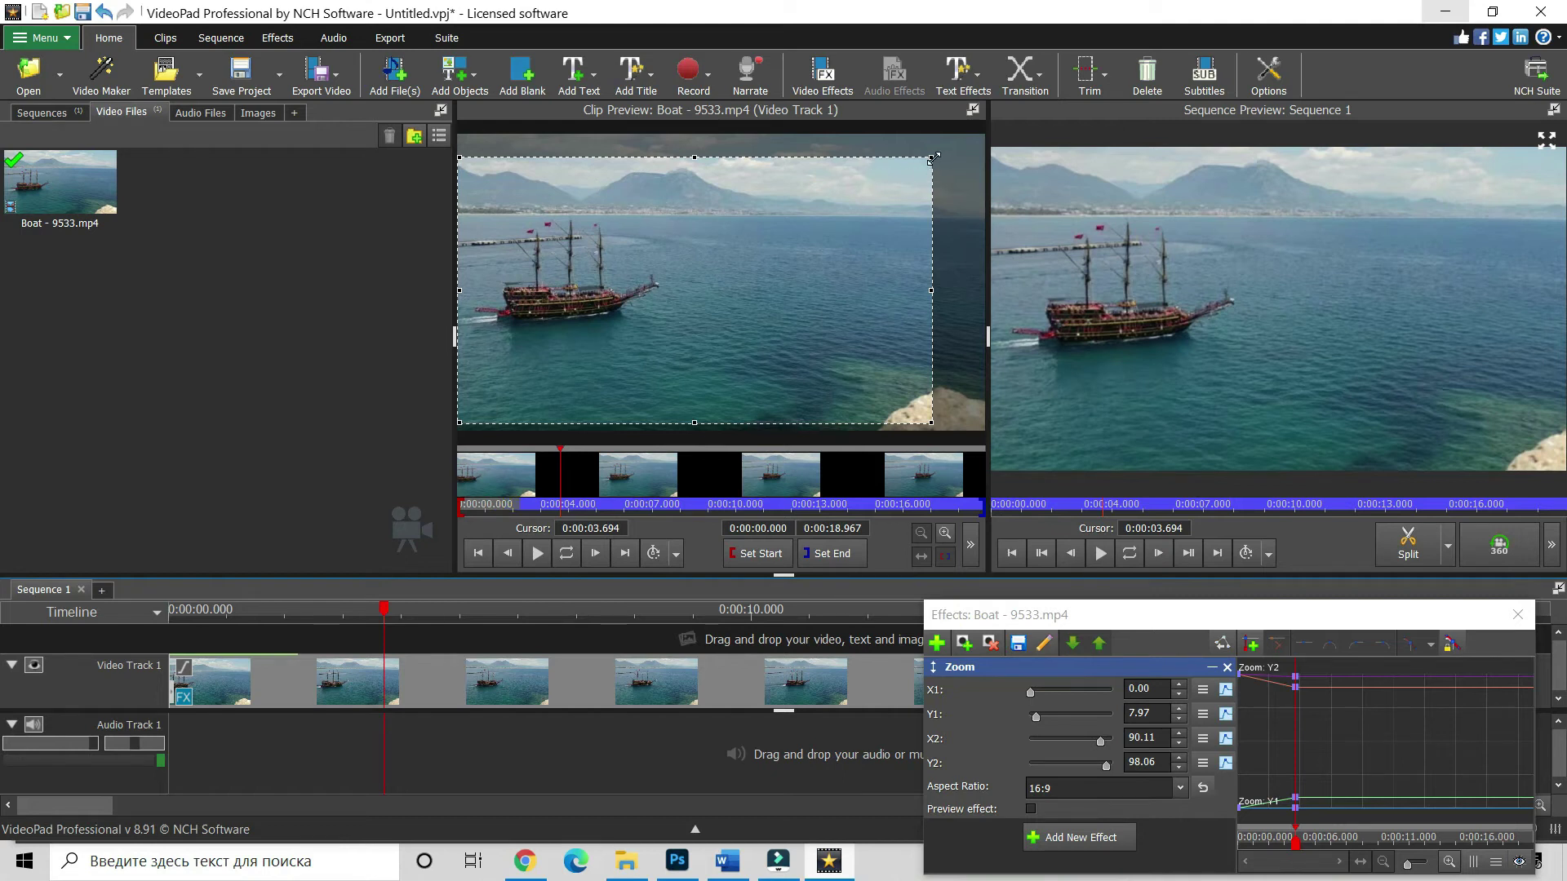
drag(933, 158, 909, 170)
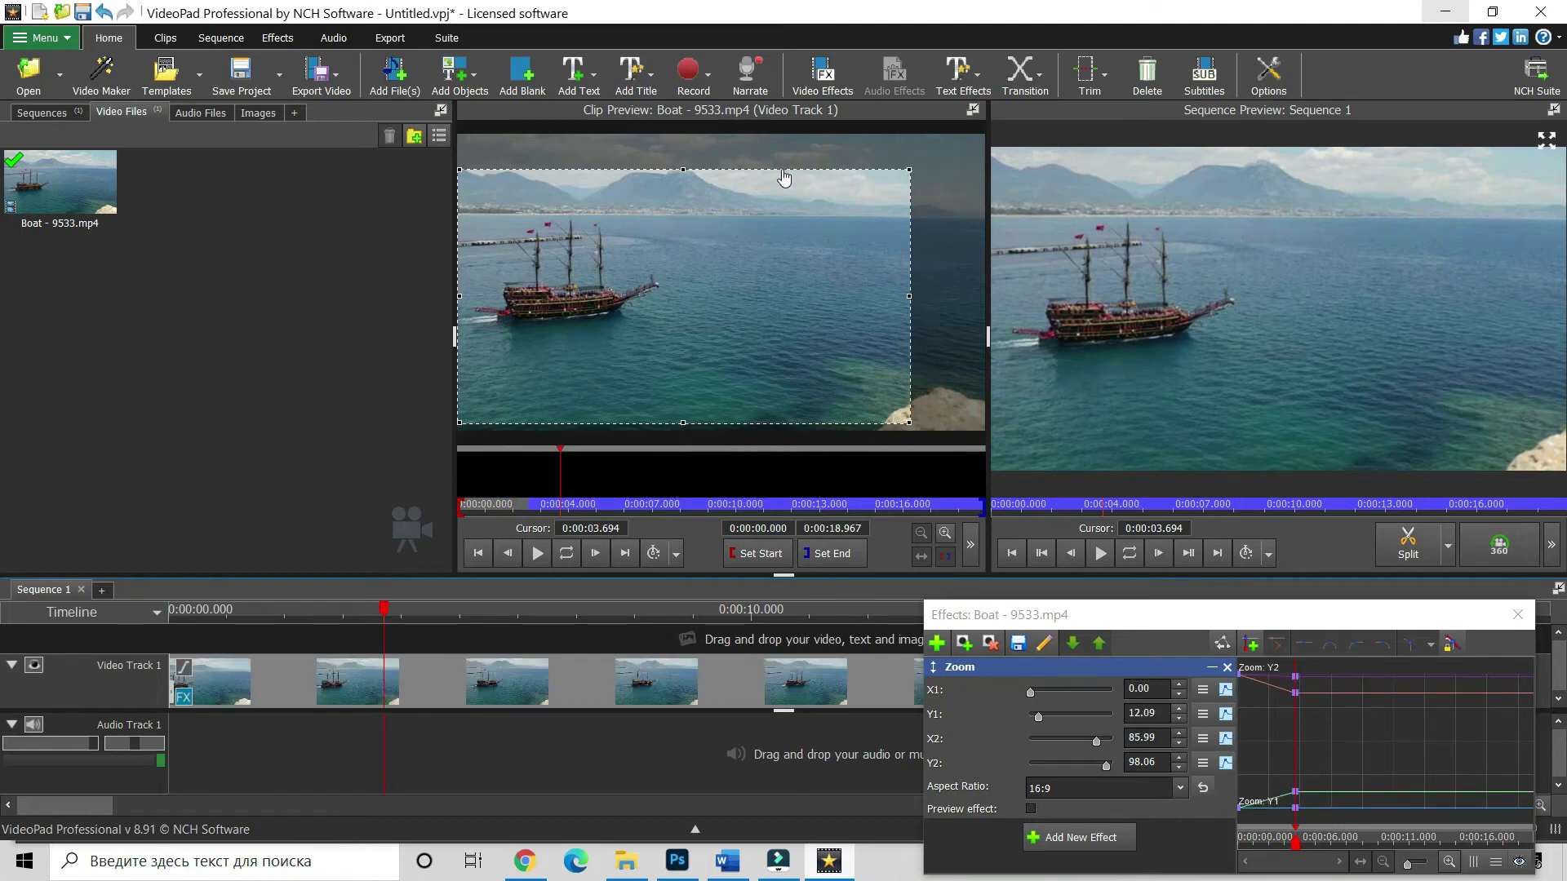
drag(781, 171, 724, 184)
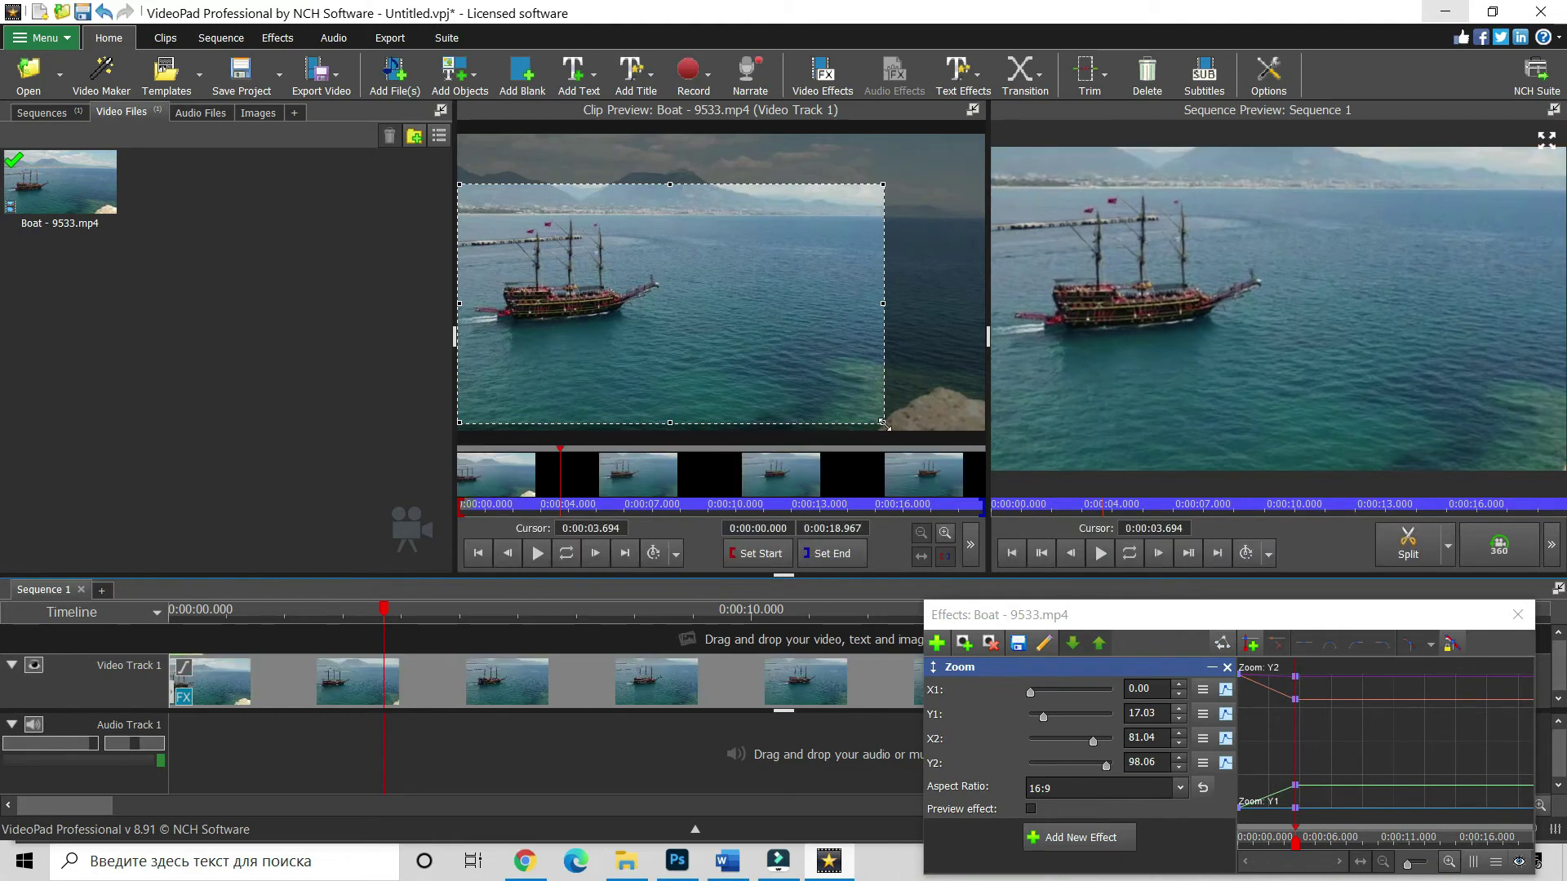
drag(883, 424, 829, 395)
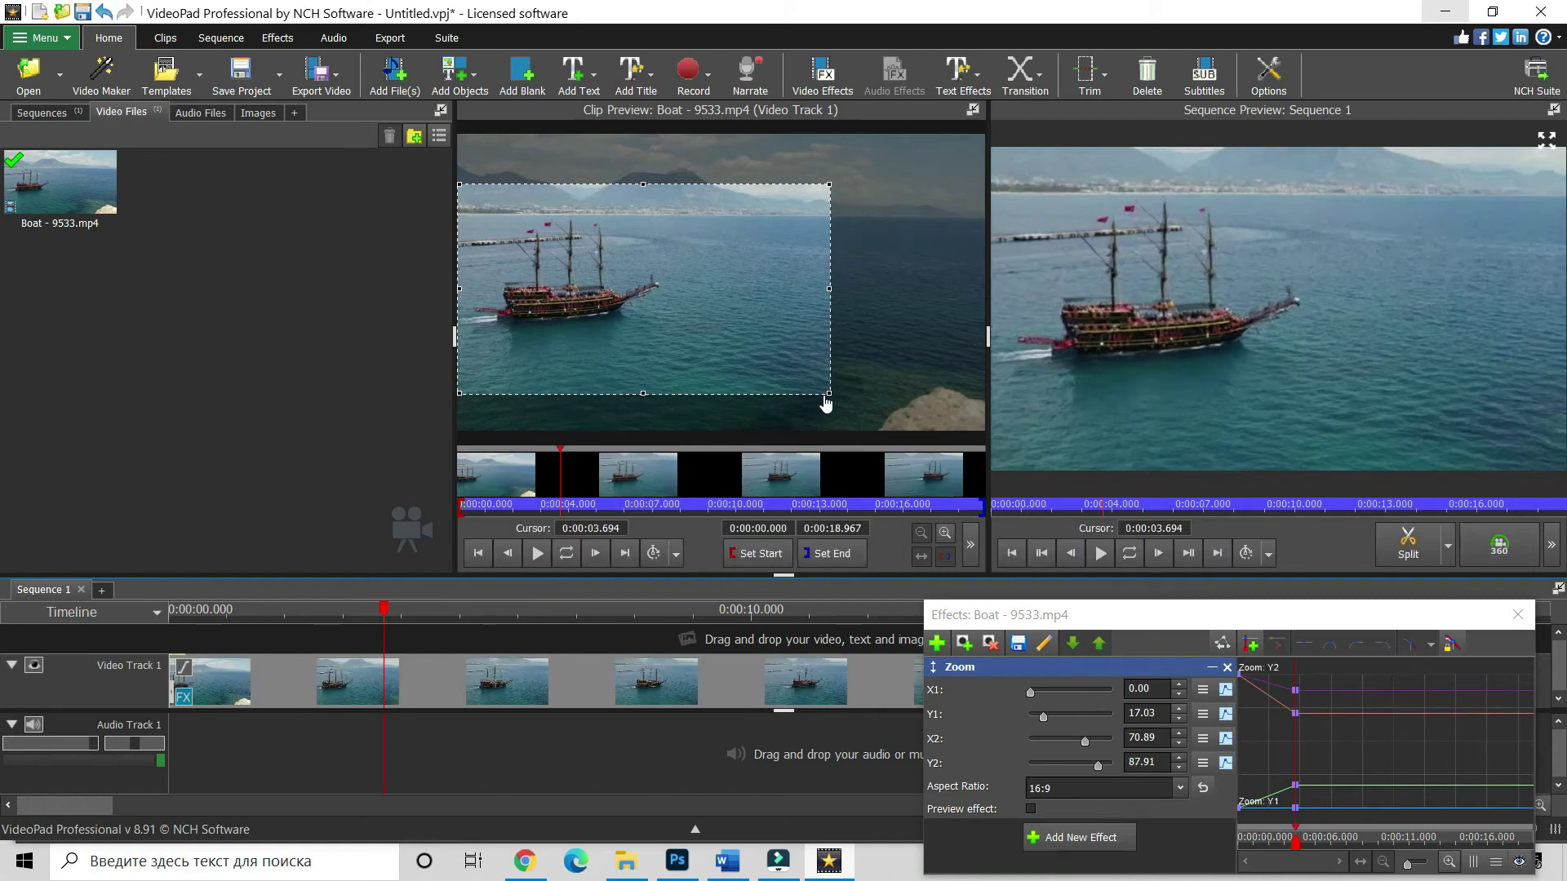
click(638, 453)
- At 9.381 s, pan the zoom frame to X1 28.65, Y1 29.12, then play to 13.689 s
click(712, 449)
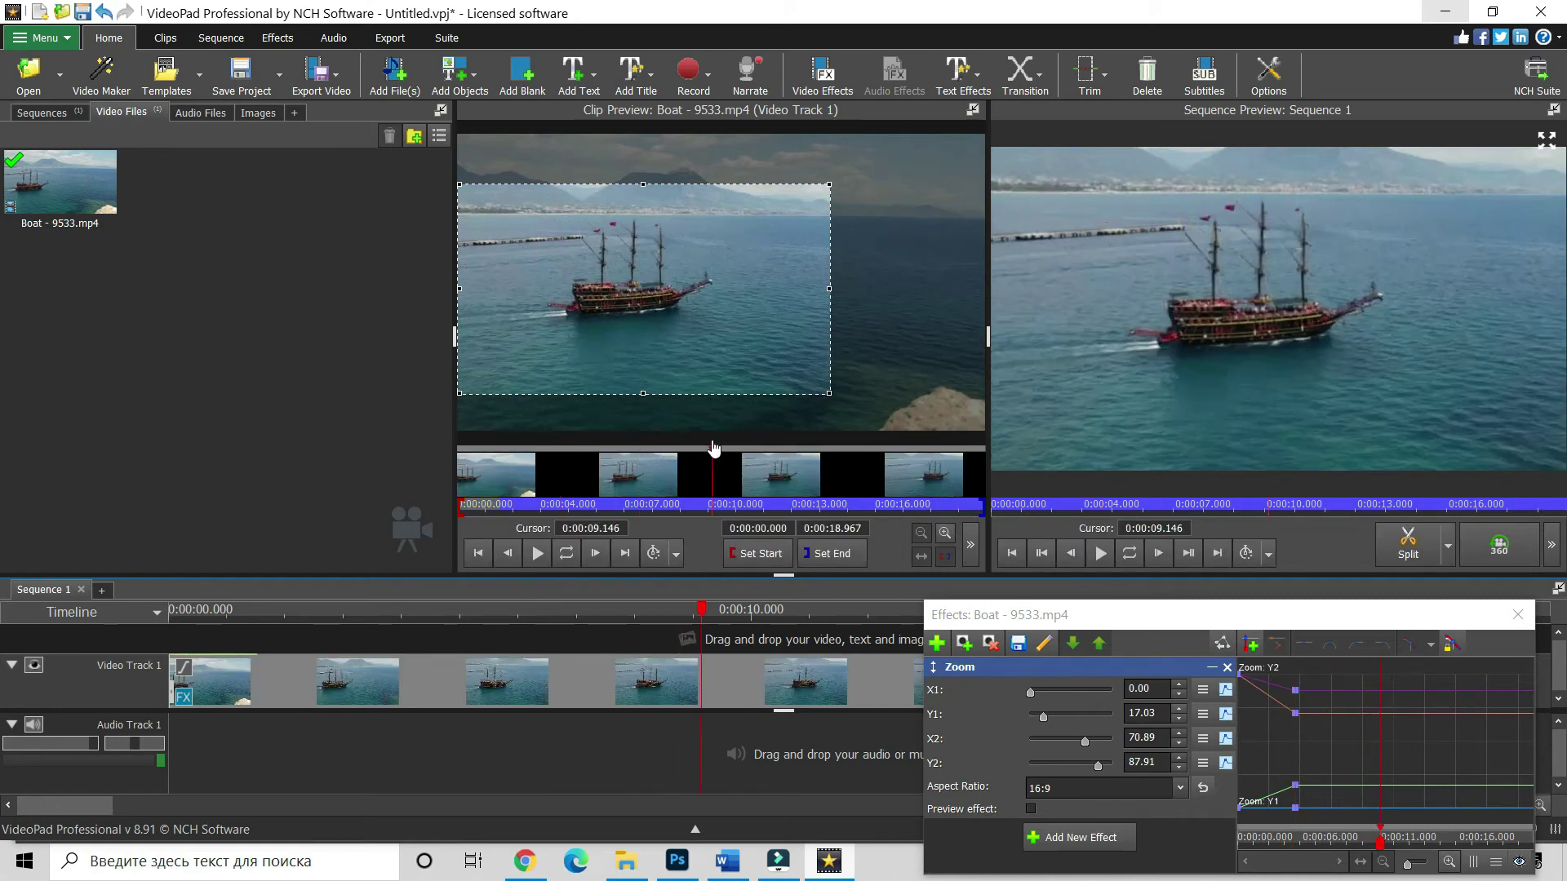
click(719, 453)
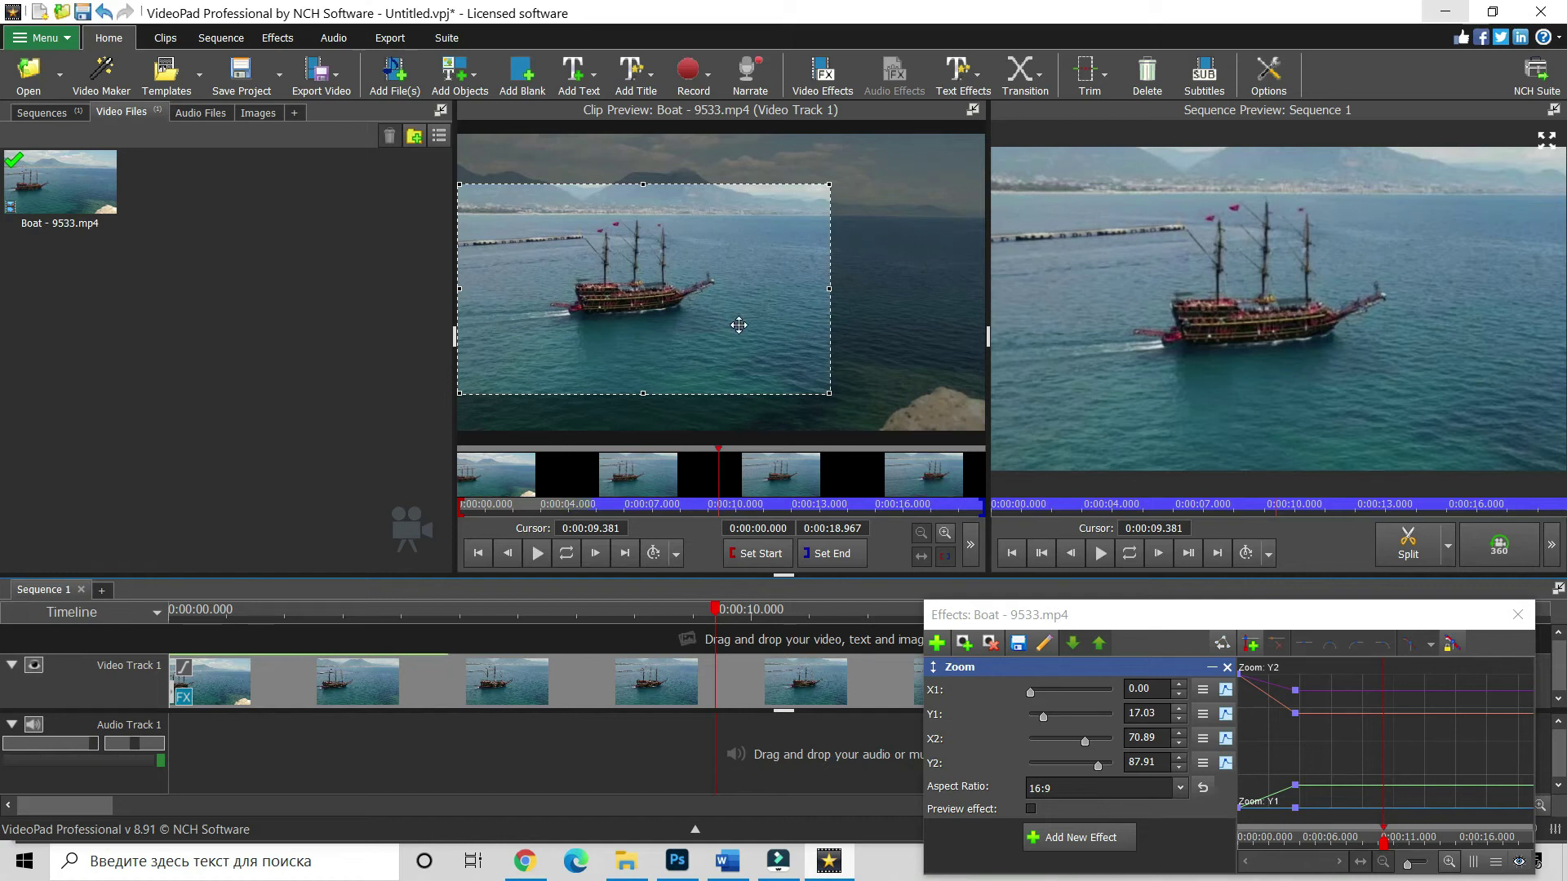
drag(685, 322, 842, 367)
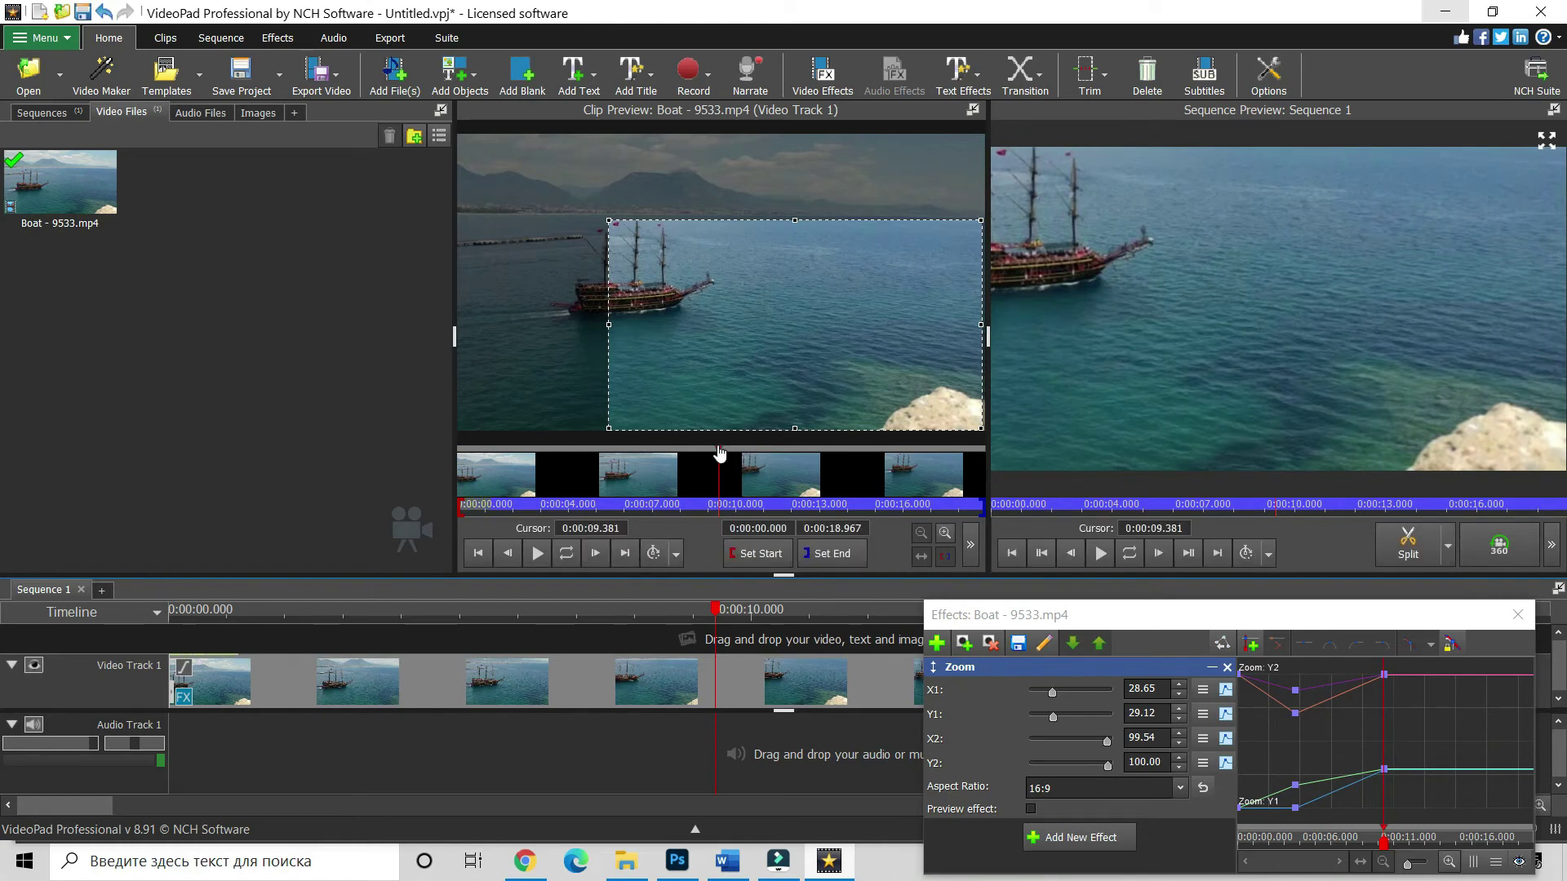
key(space)
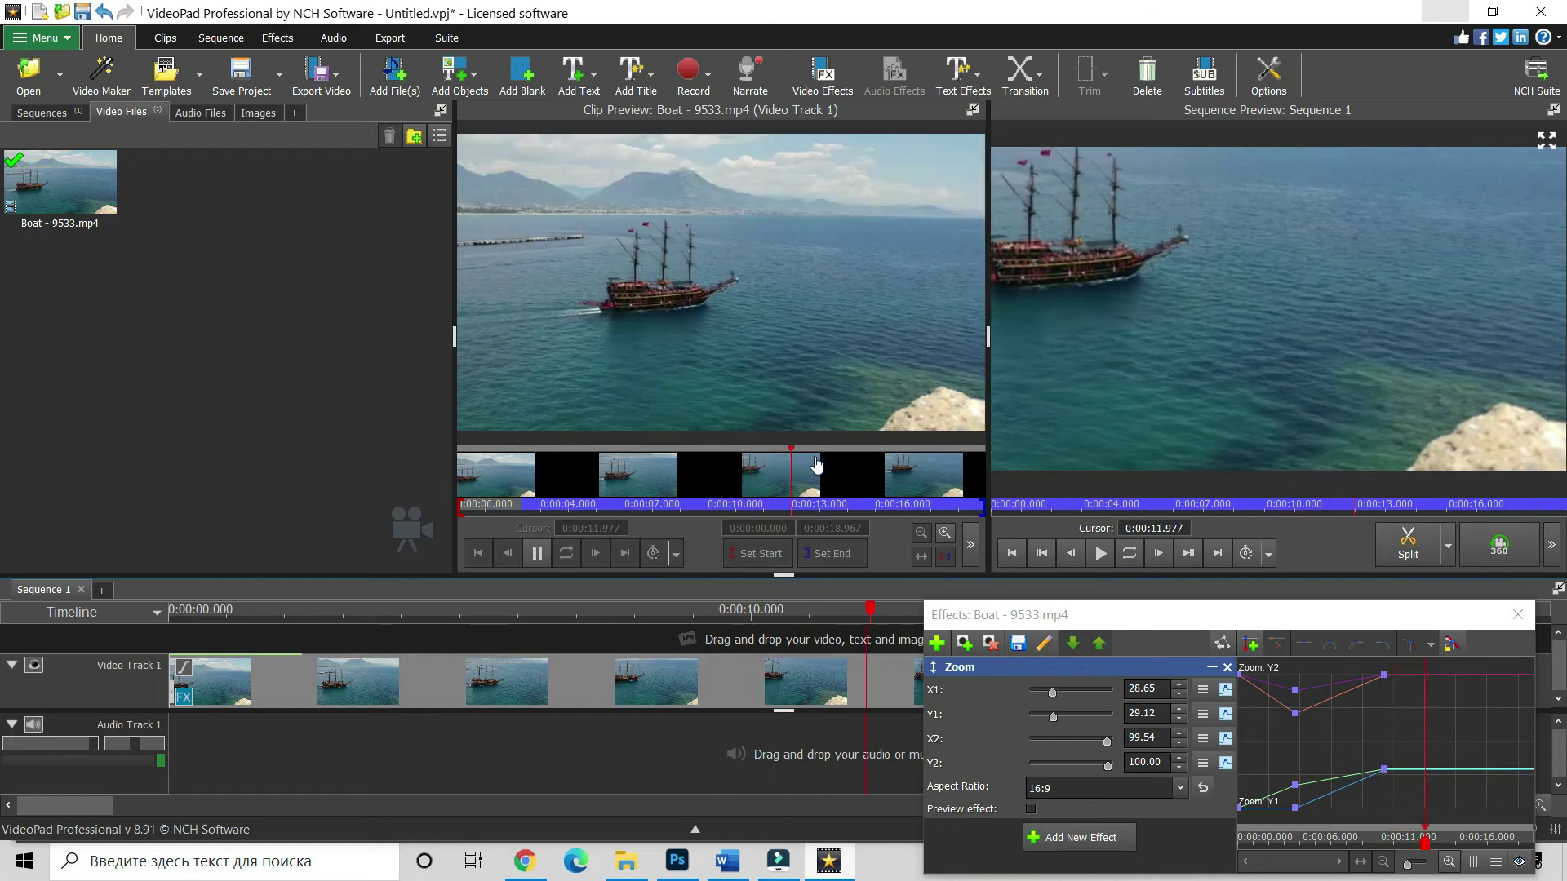
click(537, 555)
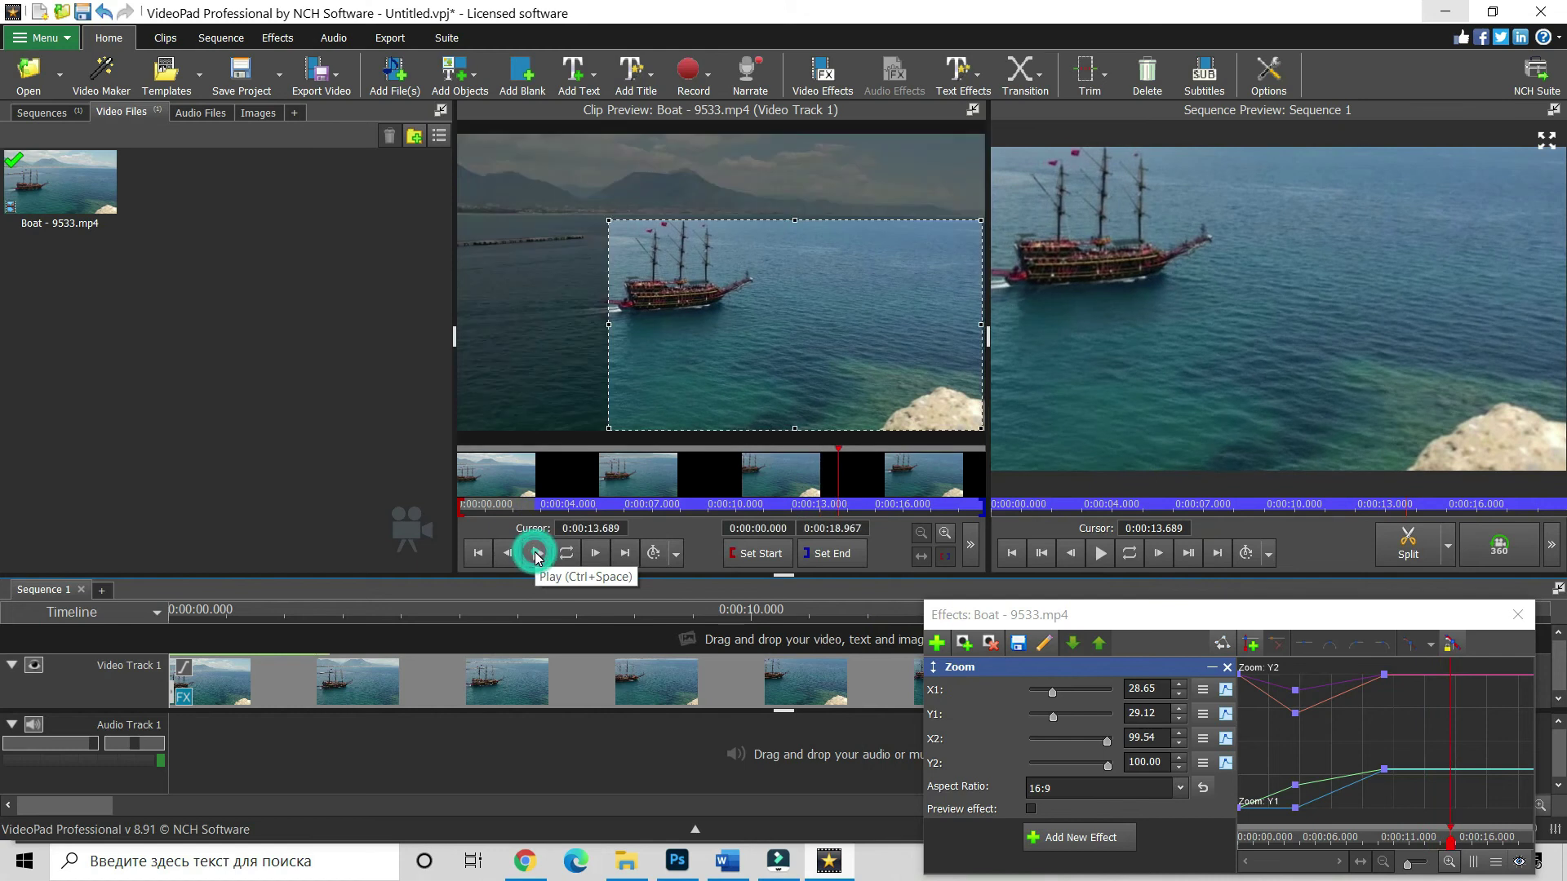
- Frame the upper left at 13.689 s, then at 16.846 s pan to X1 29.11, Y1 22.25
drag(795, 360, 608, 232)
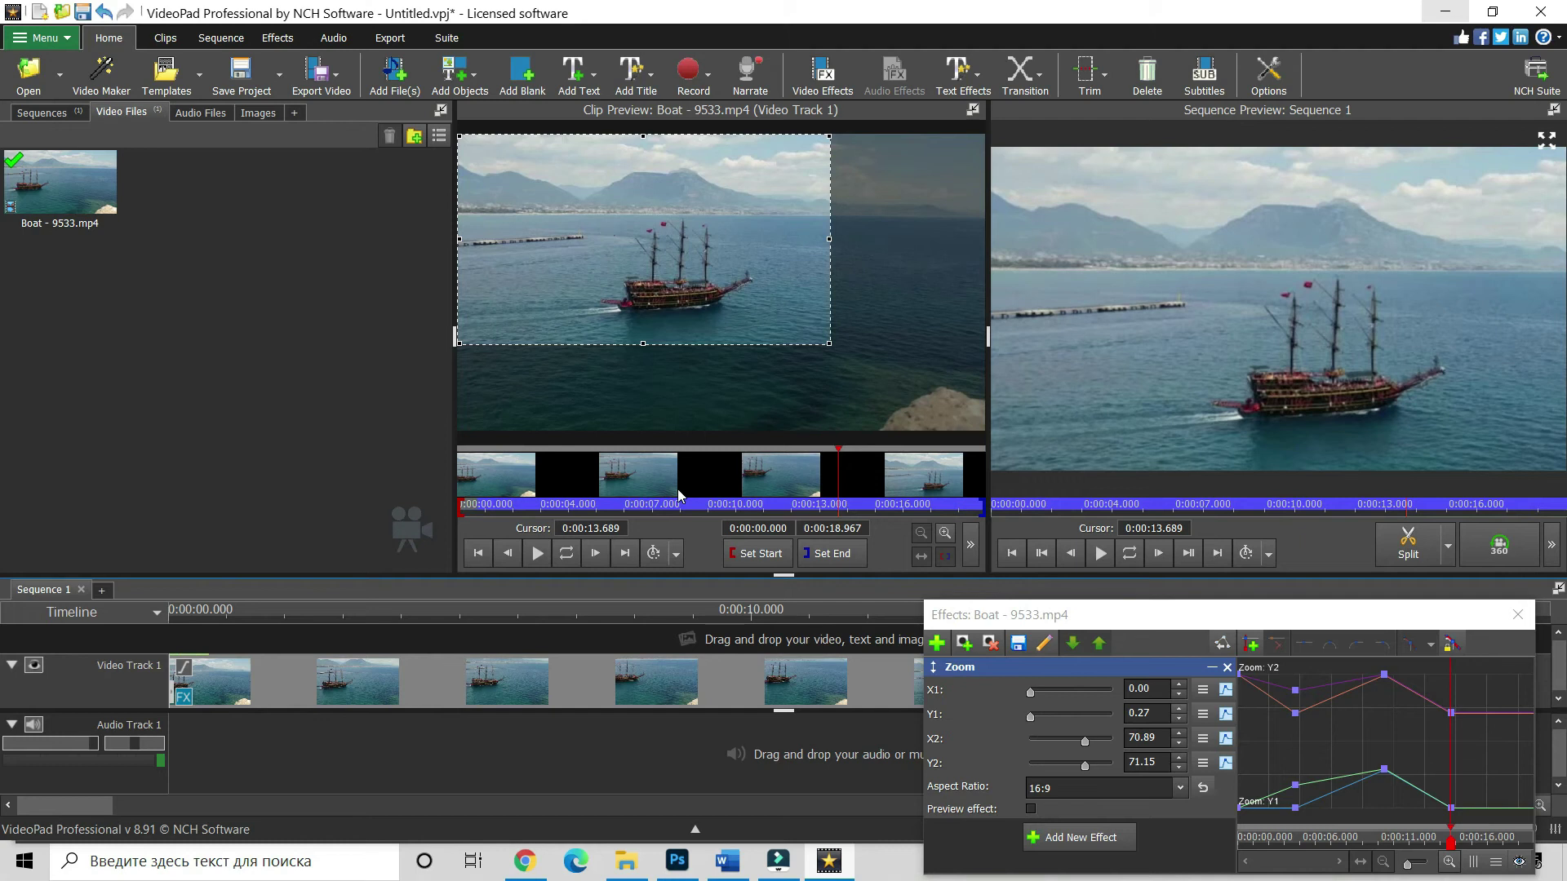
click(539, 555)
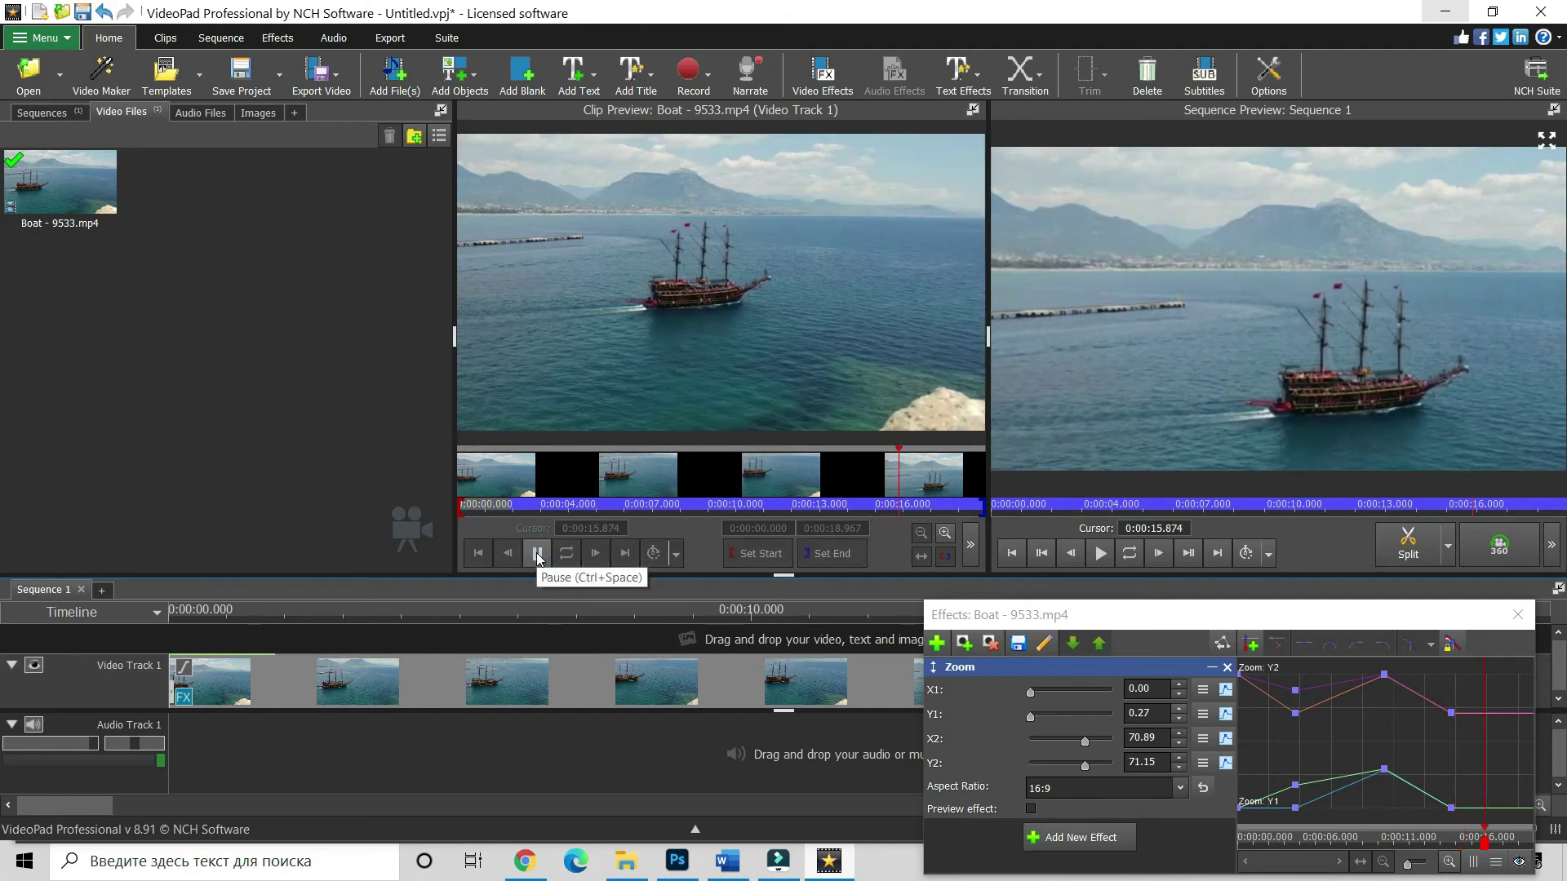
click(537, 554)
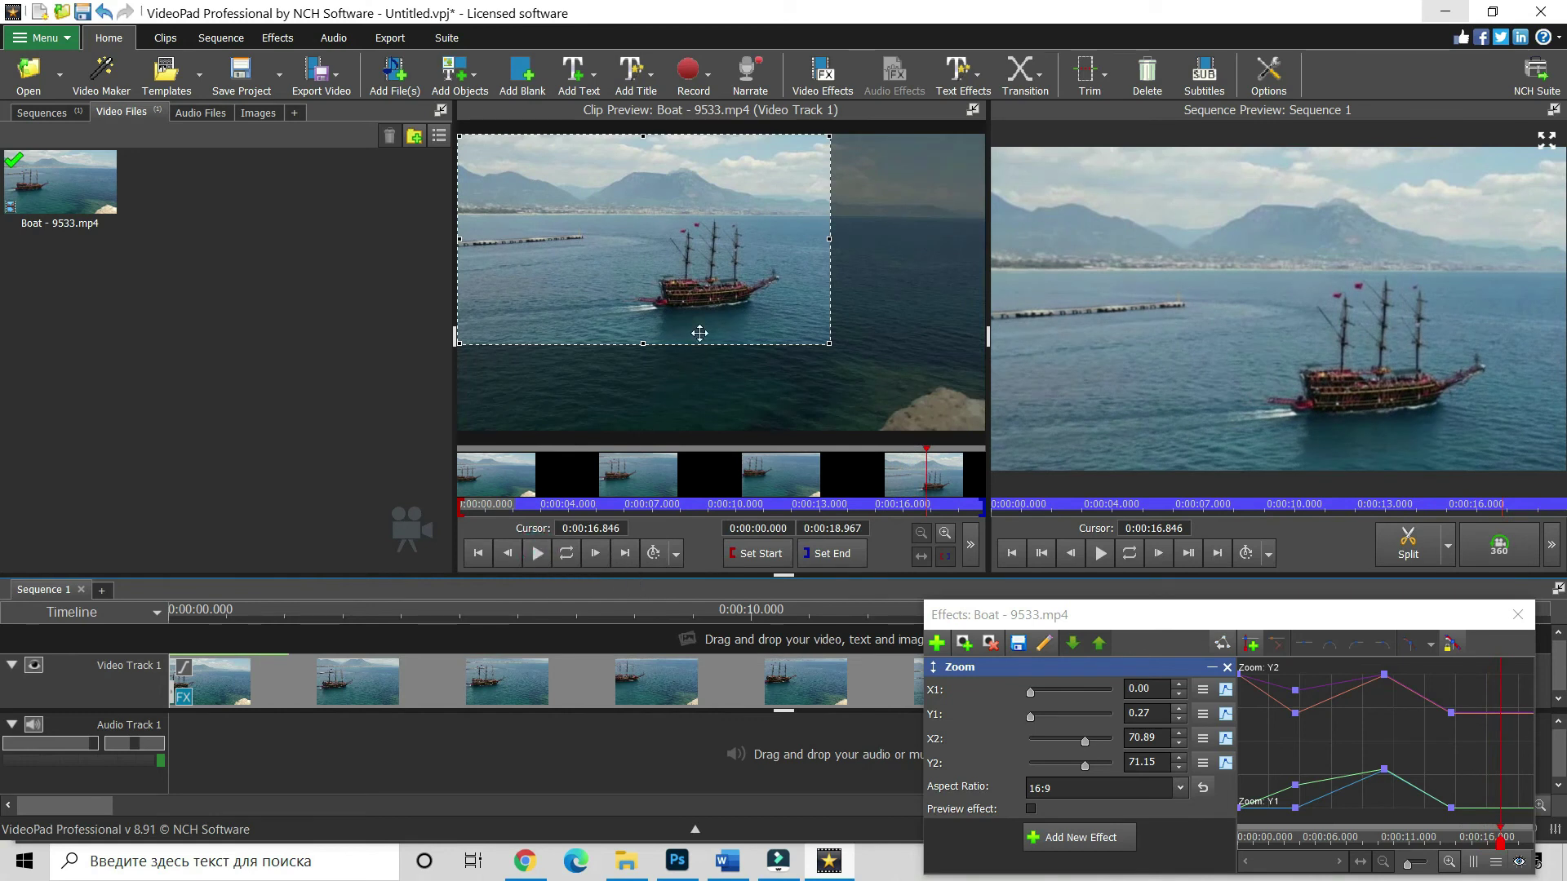
drag(766, 312, 766, 311)
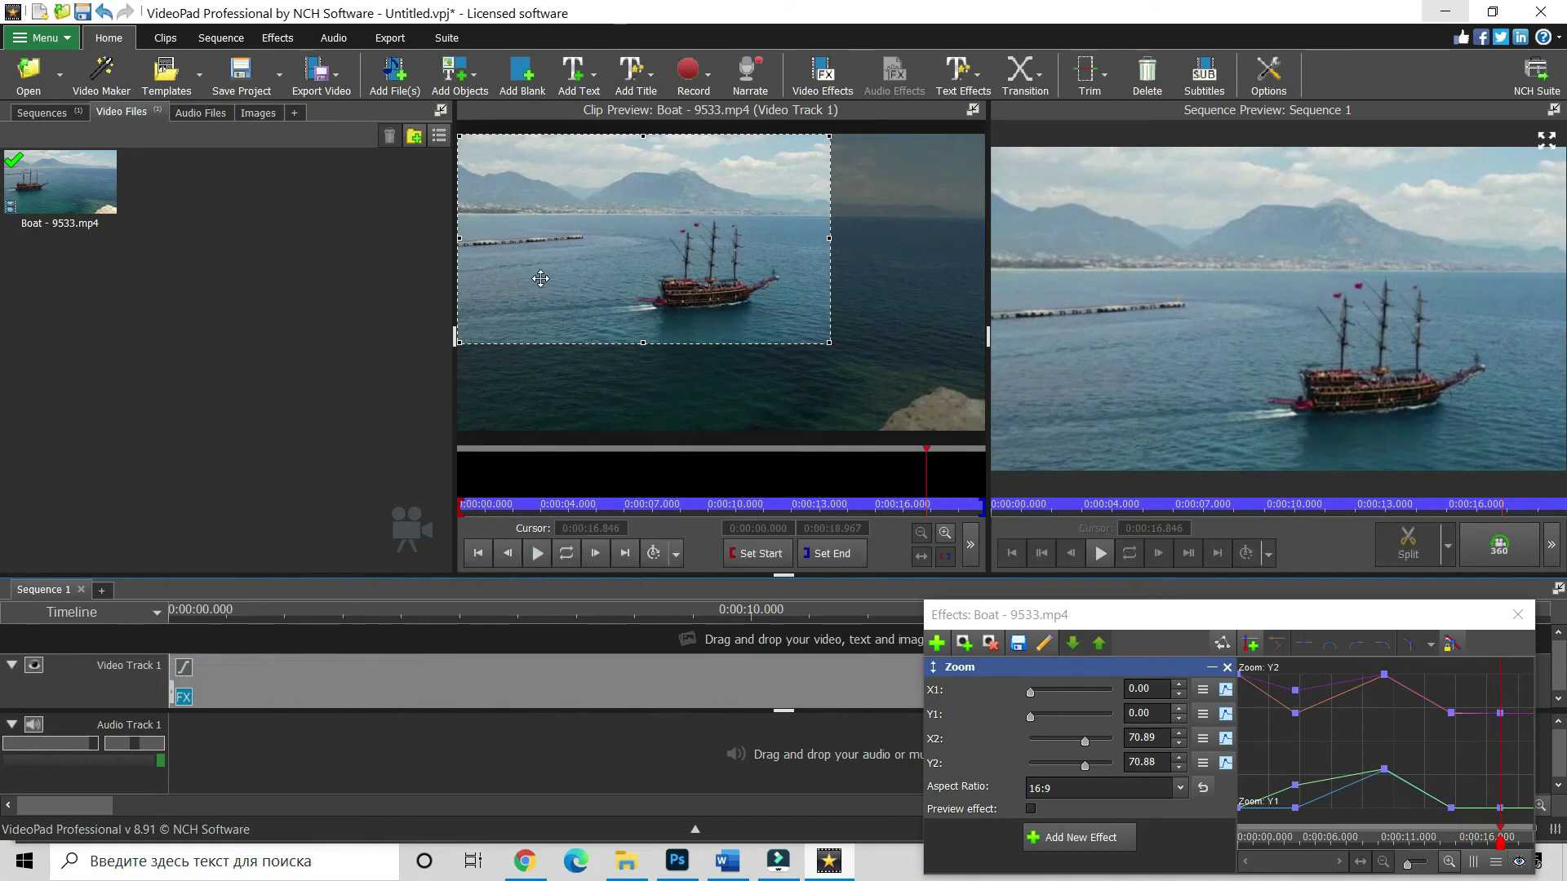
drag(562, 276, 725, 348)
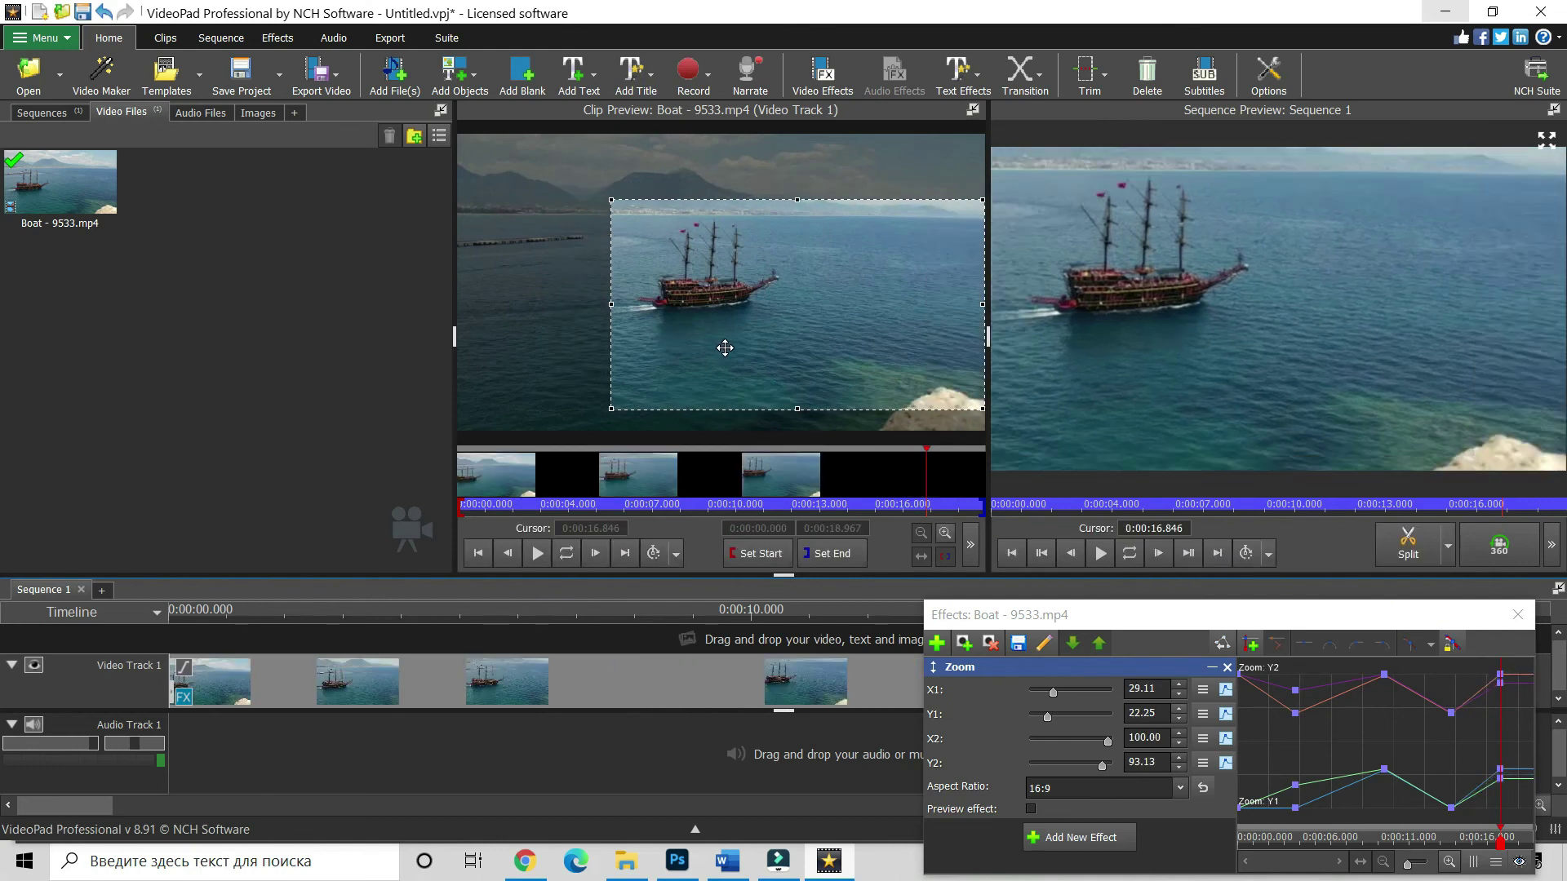
- Play the clip preview, then the Sequence 1 preview, to watch the keyframed pan and zoom
click(532, 557)
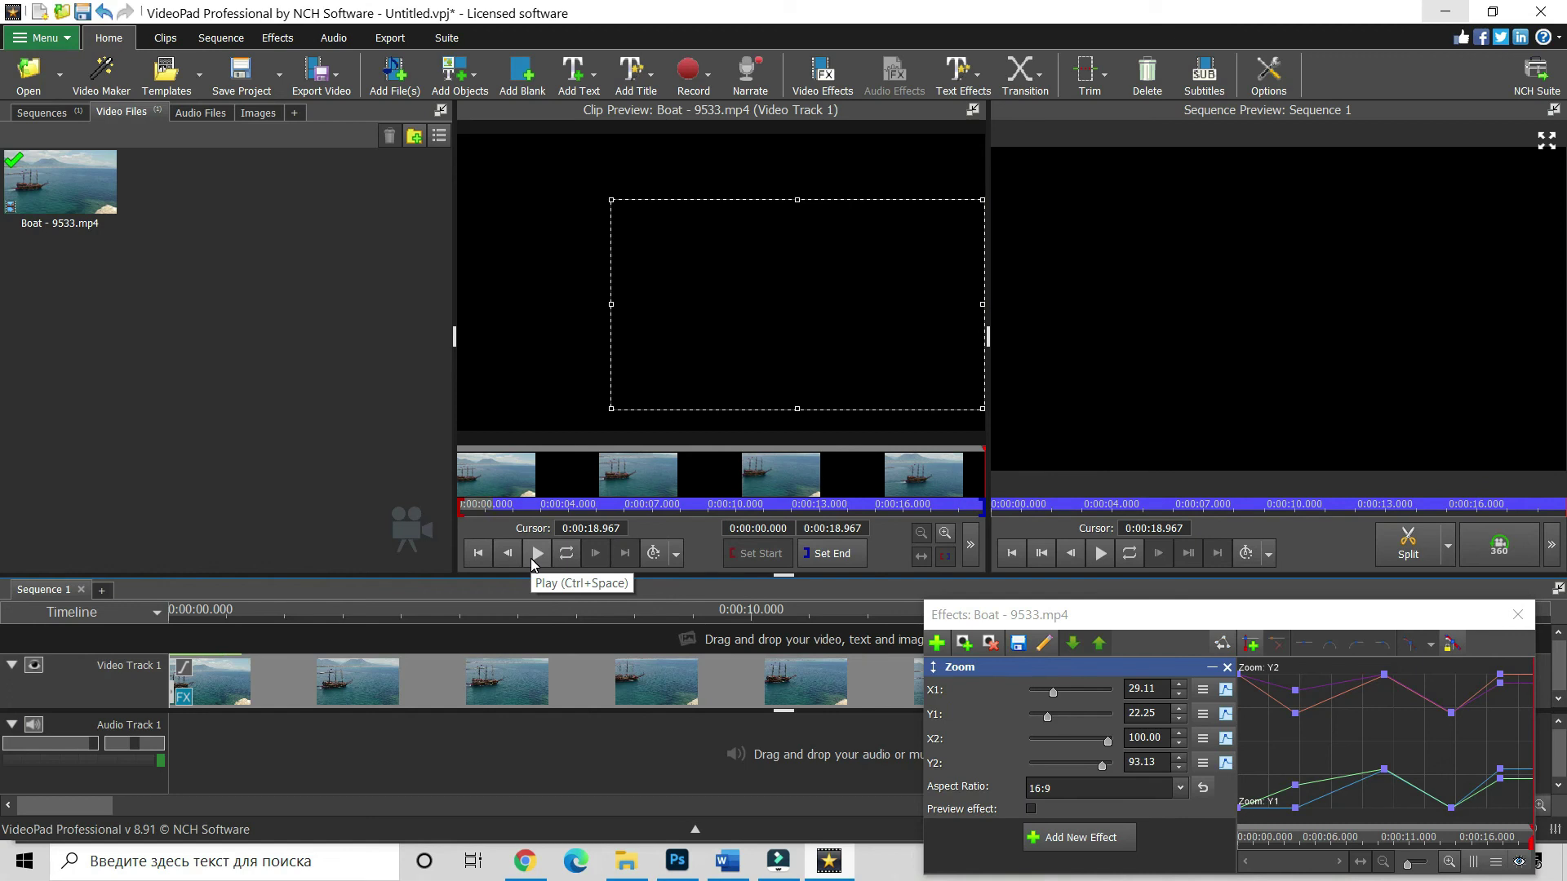
click(1100, 553)
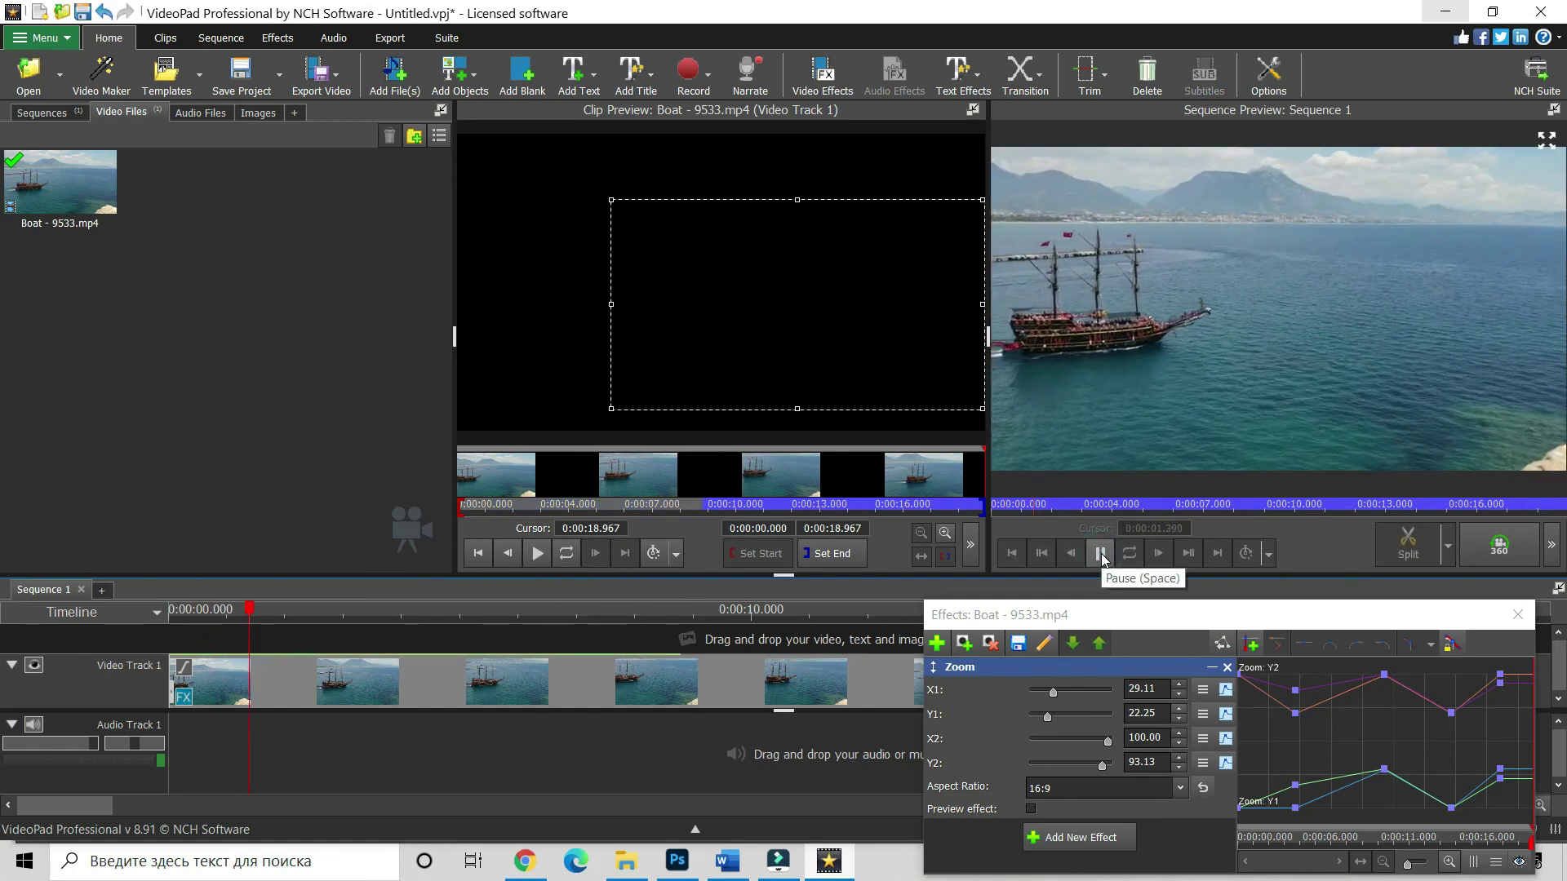